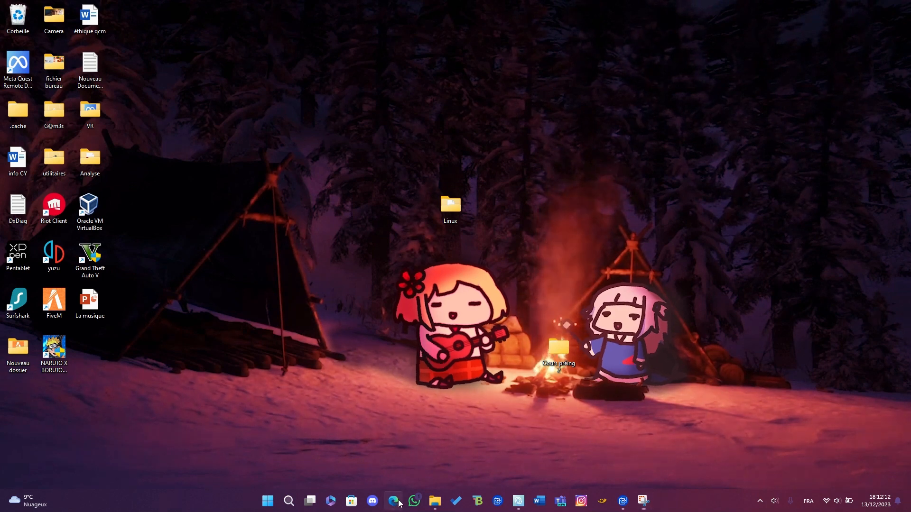
Open the Edge browser and search the web for "ubuntu iso"
left_click(393, 500)
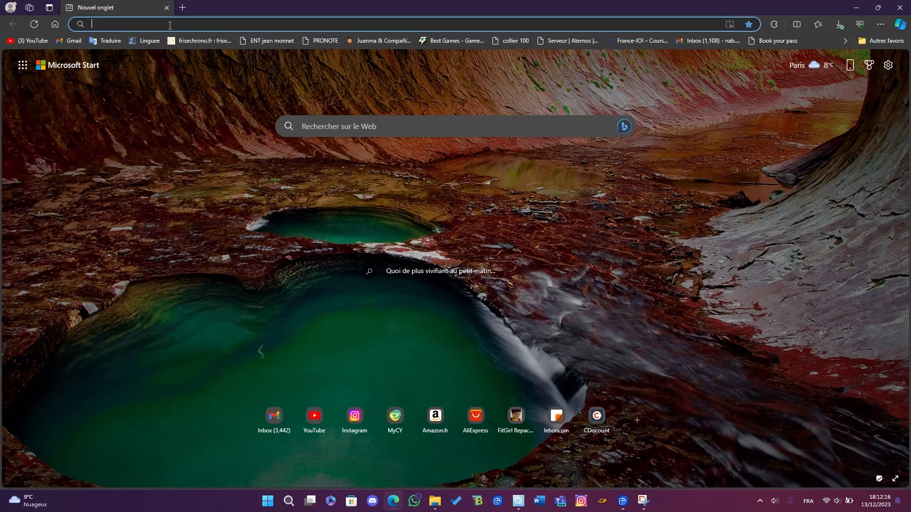
type("ub")
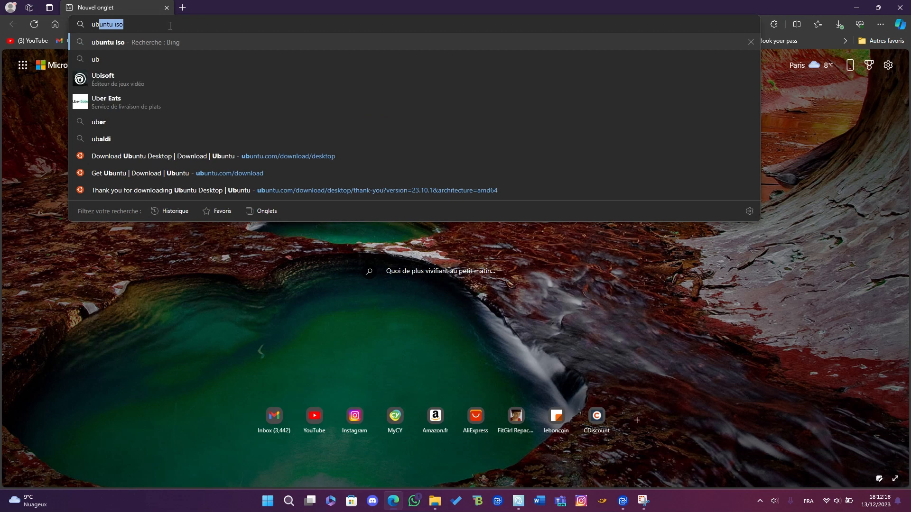
key("Right")
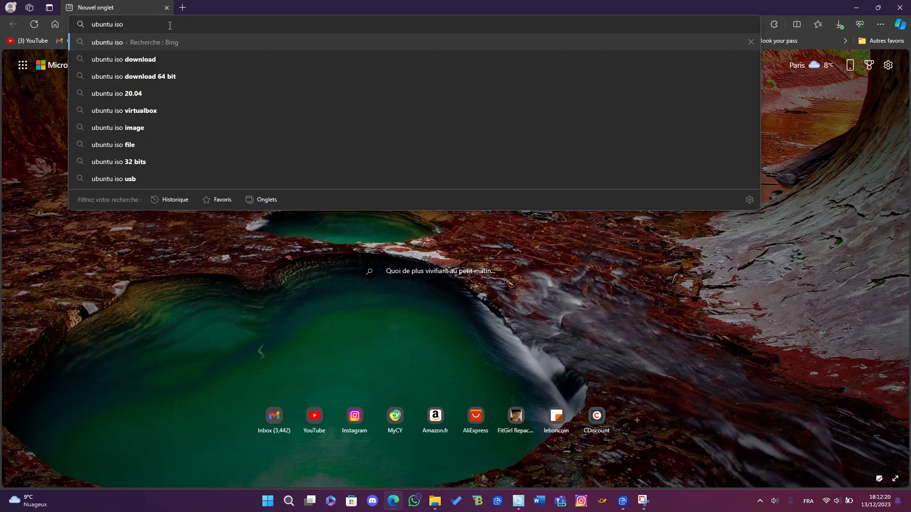
key("Return")
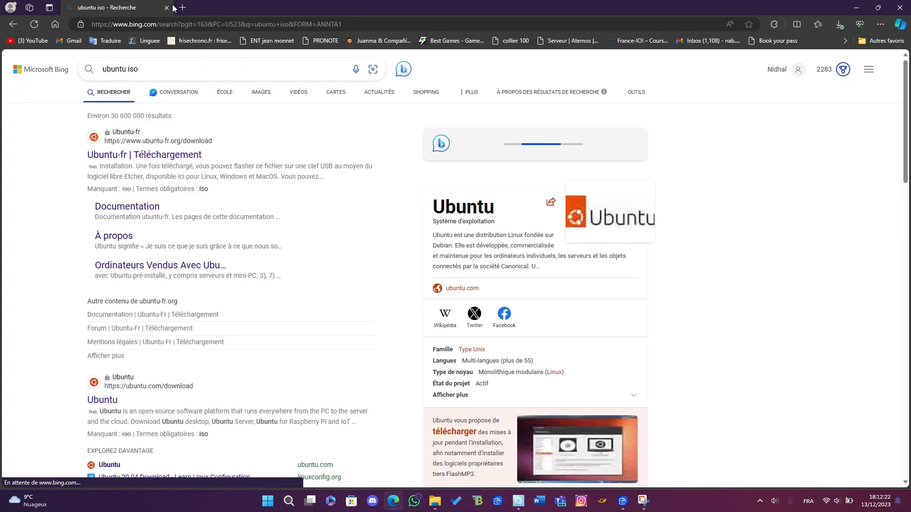
Open the Fedora Workstation download page on fedoraproject.org in a new browser tab
left_click(182, 6)
type("fe")
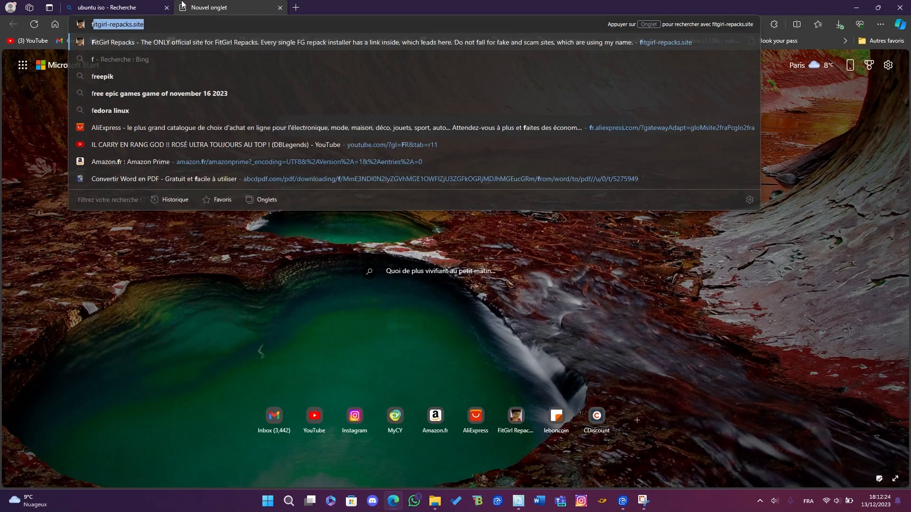
type("dora")
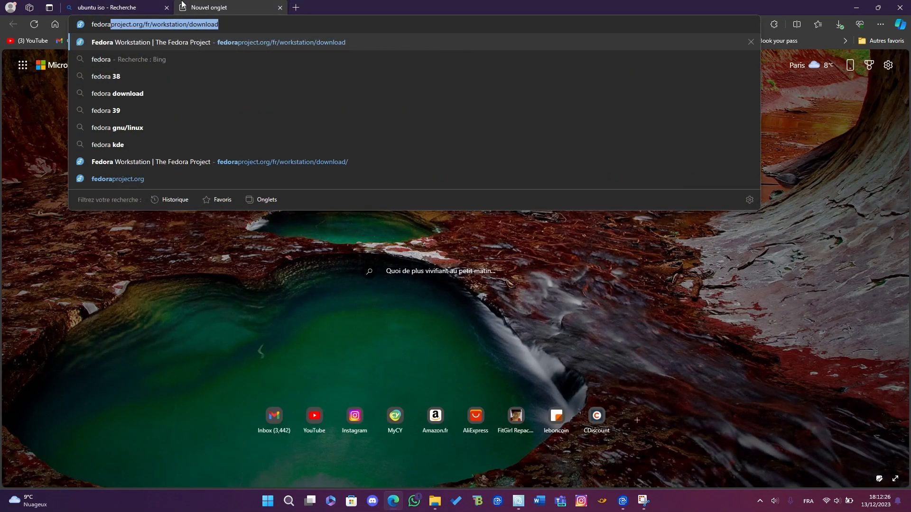
key("Return")
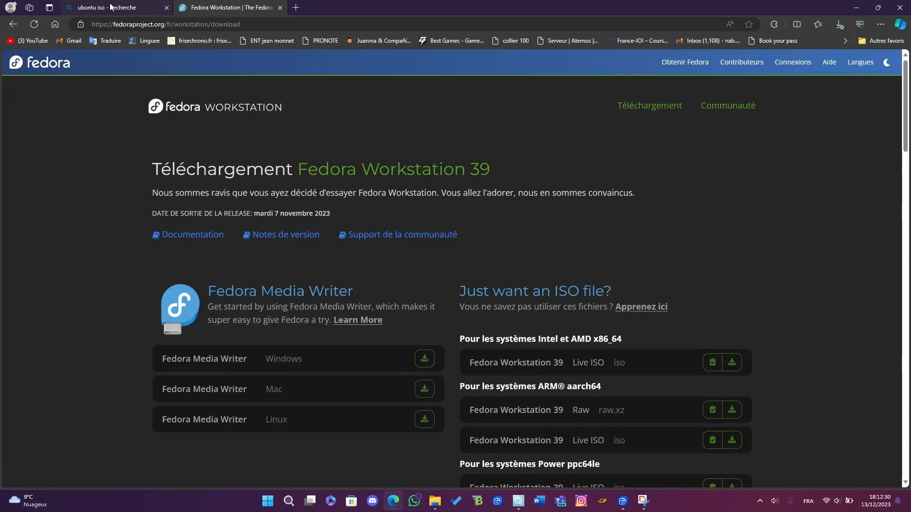
Return to the Ubuntu search results and open the Ubuntu Desktop download page on ubuntu.com
left_click(88, 6)
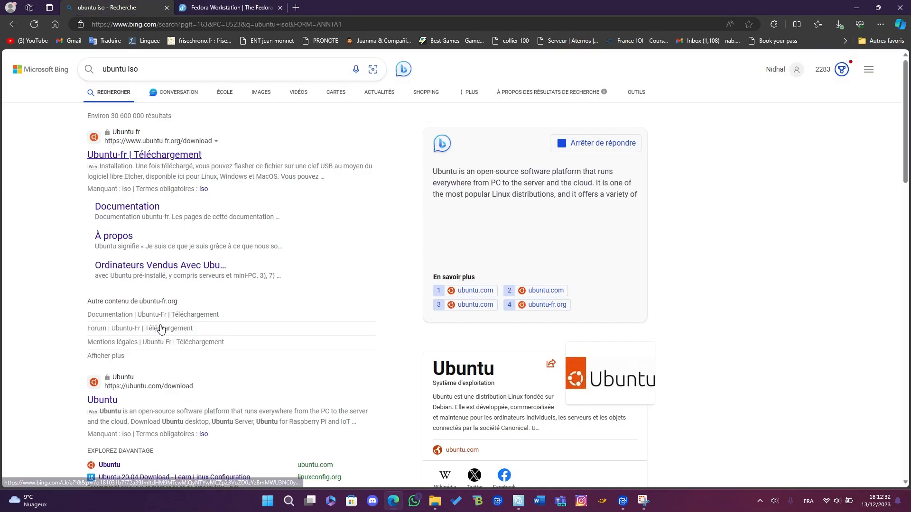
left_click(124, 404)
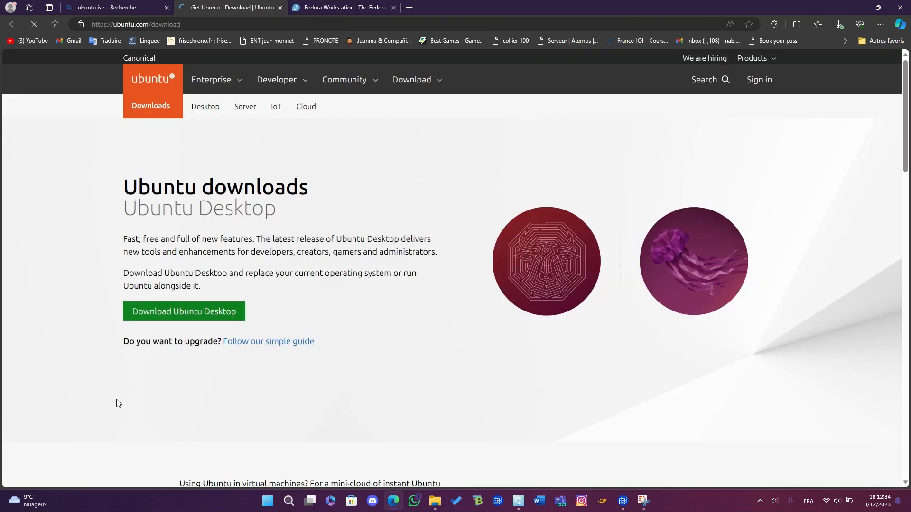
left_click(199, 317)
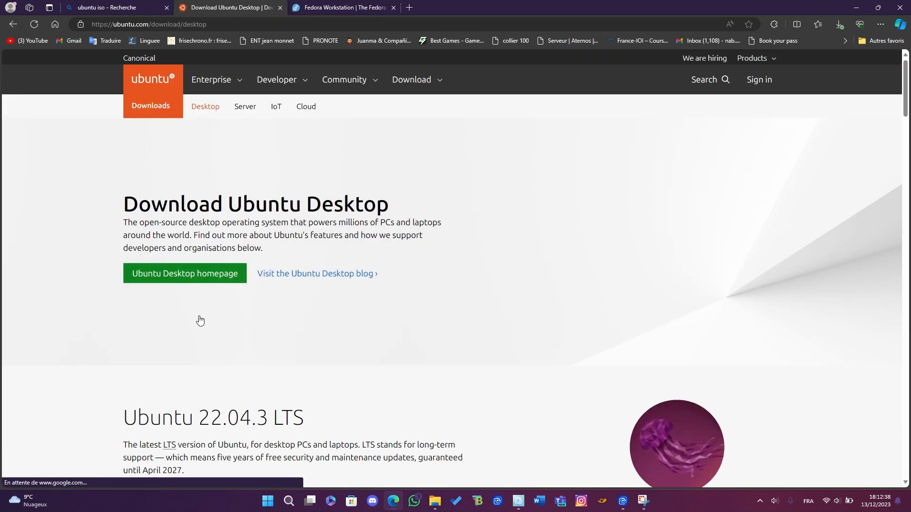
Find the Ubuntu 22.04.3 LTS release on the download page and start downloading its desktop ISO
scroll(200, 320, "down", 4)
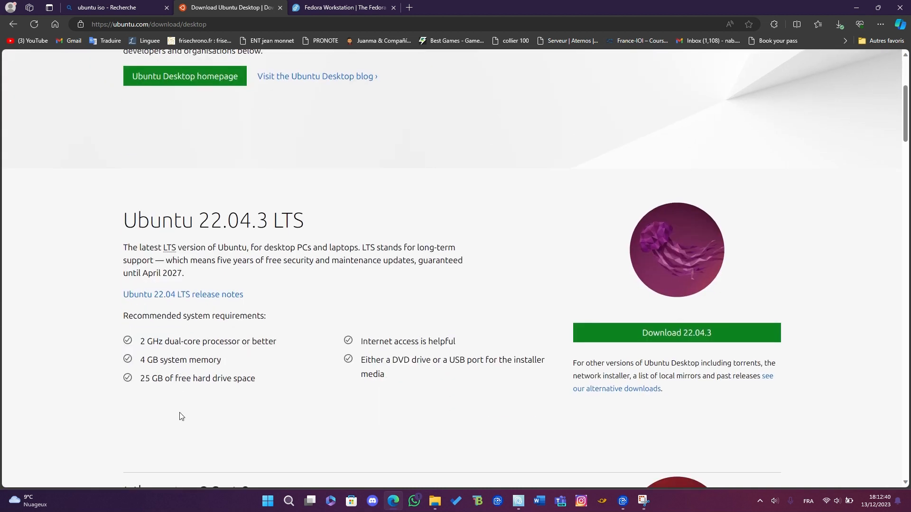
left_click_drag(109, 222, 311, 217)
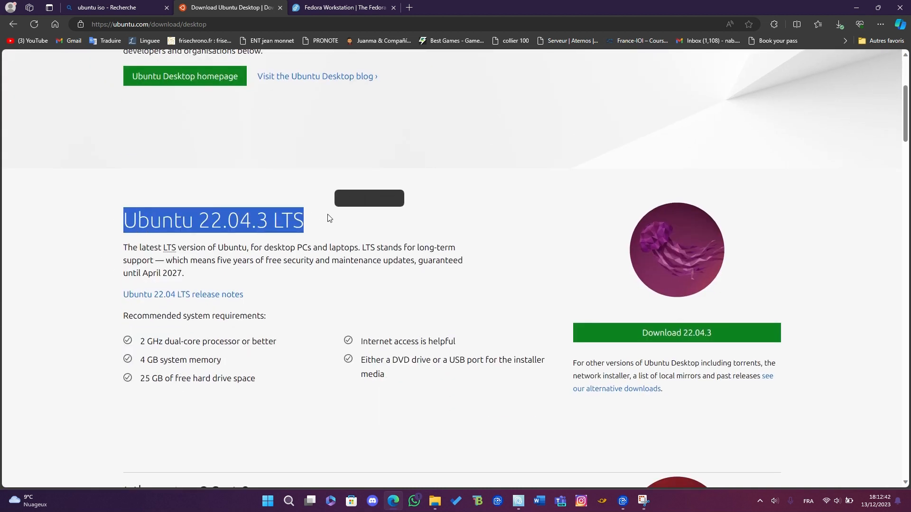
left_click(174, 217)
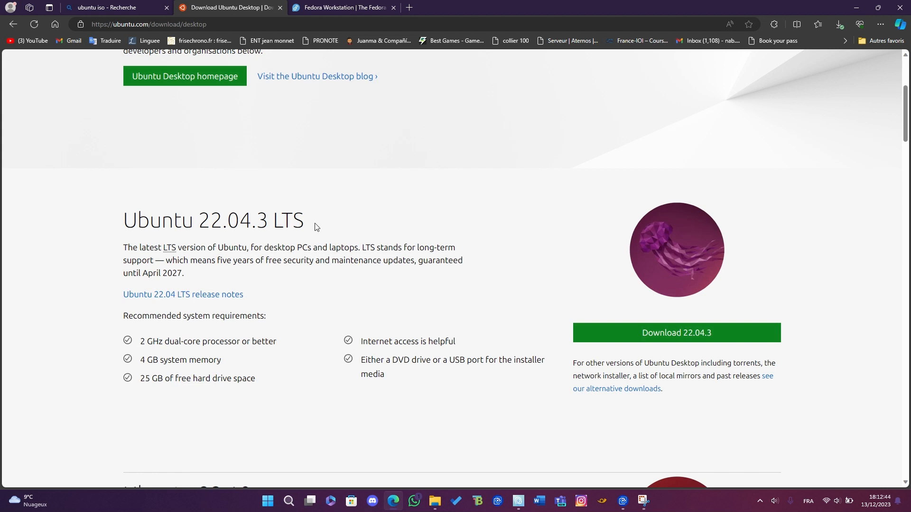
mouse_move(315, 227)
left_mouse_down()
mouse_move(275, 221)
mouse_move(302, 222)
left_mouse_up()
left_click(275, 221)
left_click(276, 224)
left_click(302, 222)
left_click(623, 334)
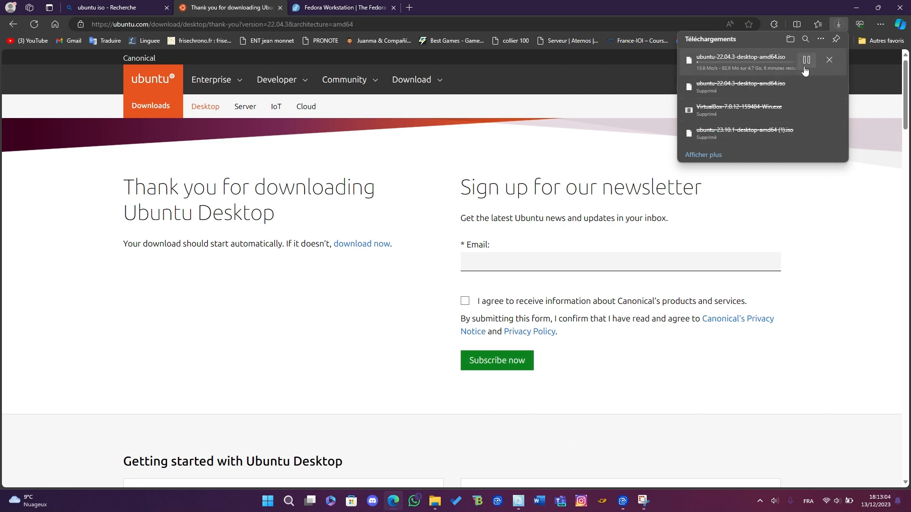
Reuse the Fedora browser tab to search the web for "virtualbox"
left_click(345, 5)
left_click(315, 25)
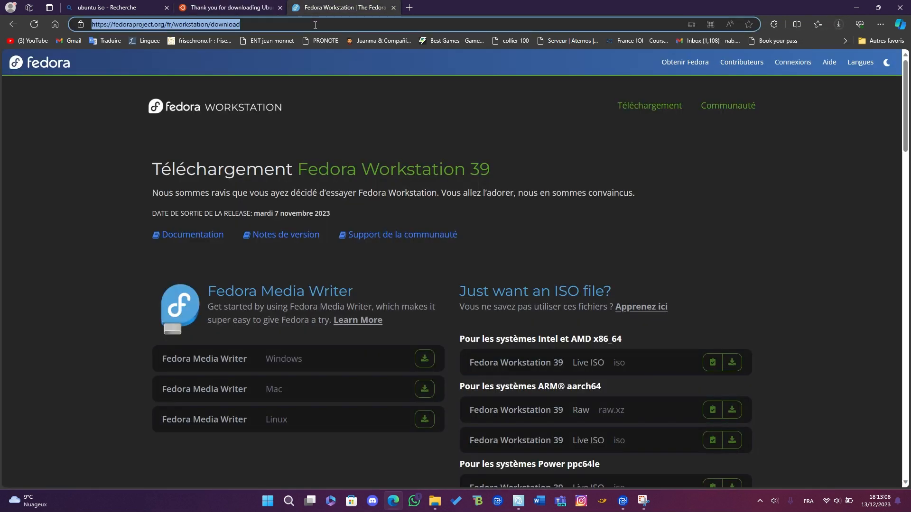
type("vi")
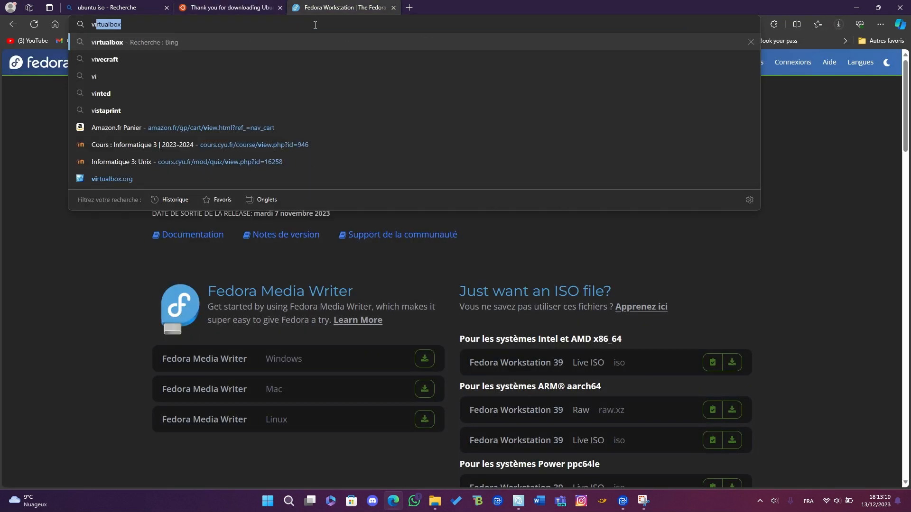
type("rtualbox")
key("Return")
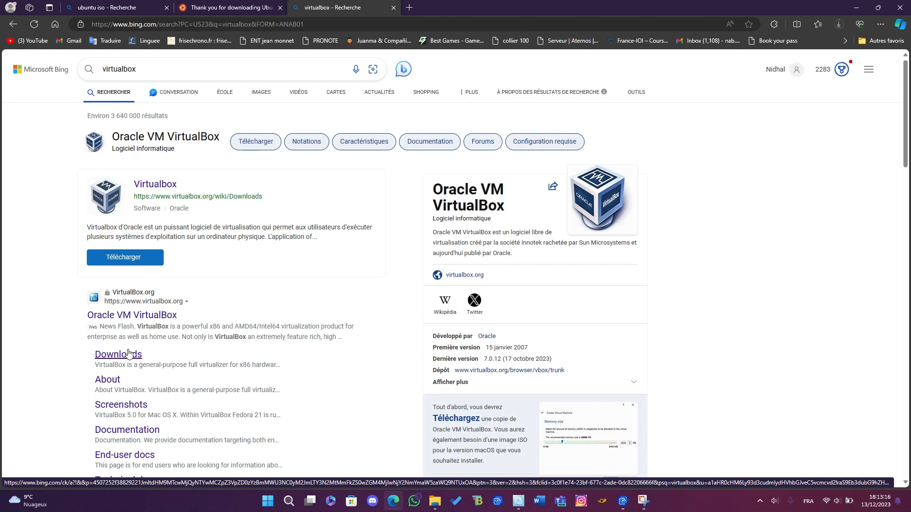
Download the VirtualBox 7.0.12 package for Windows hosts from virtualbox.org and minimise the browser
left_click(128, 353)
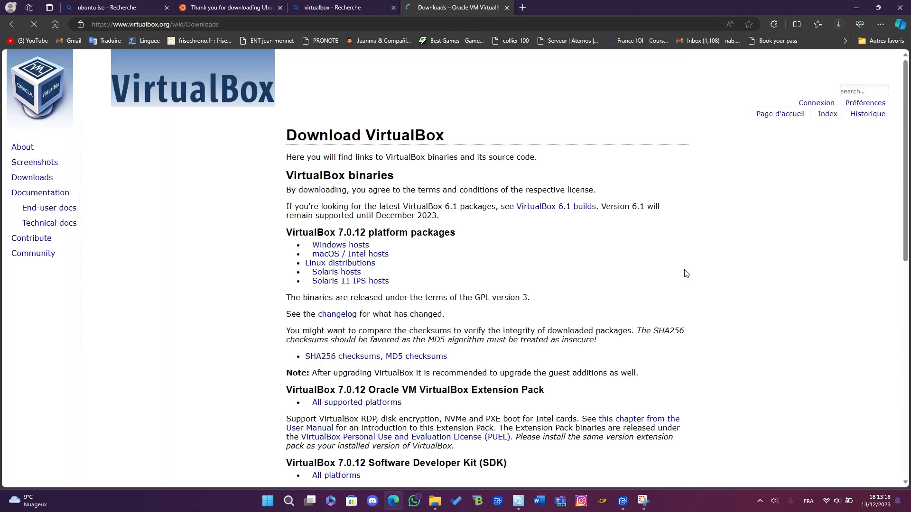
left_click(343, 246)
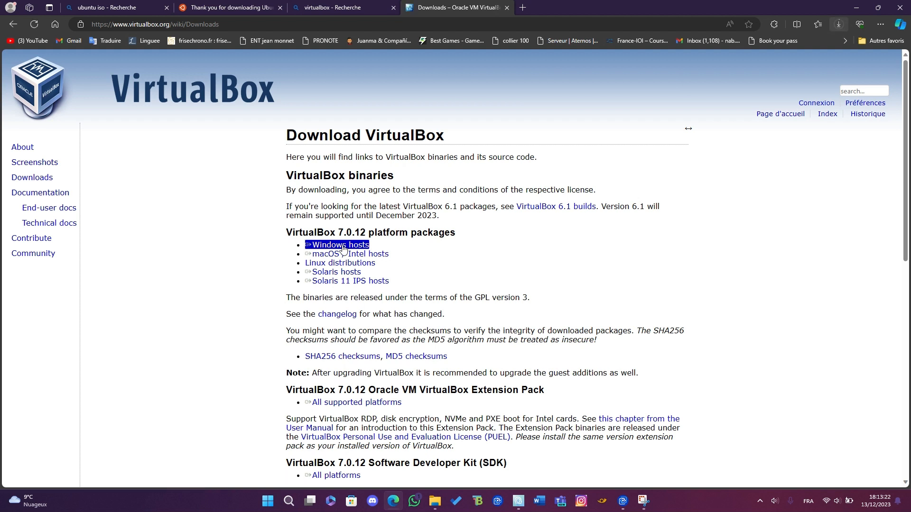
mouse_move(817, 74)
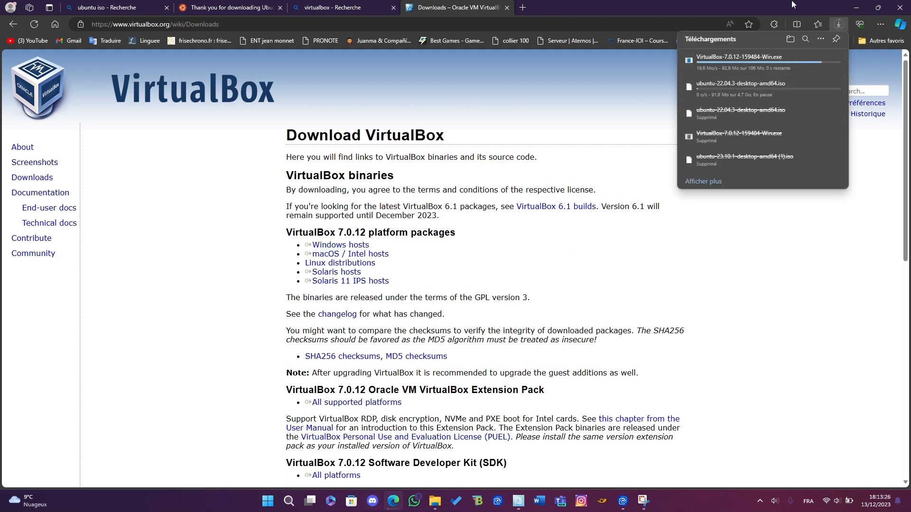
left_click(621, 127)
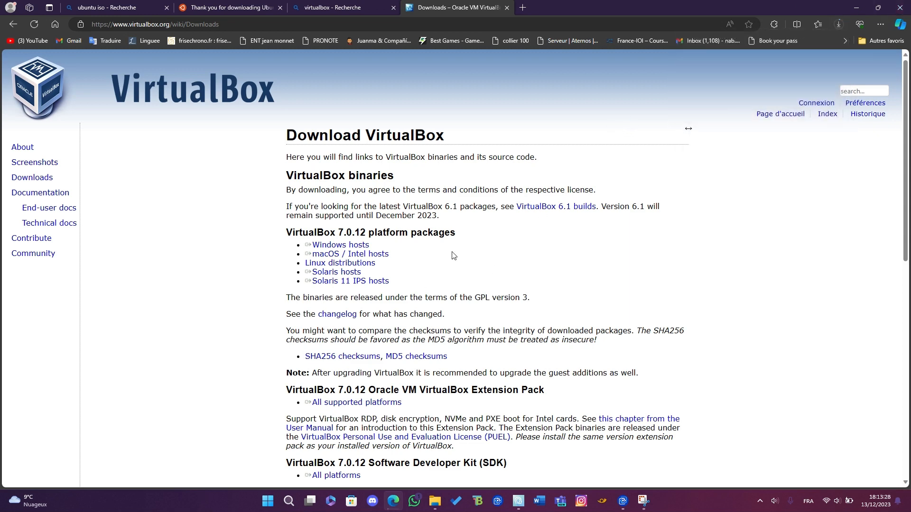
left_click(856, 8)
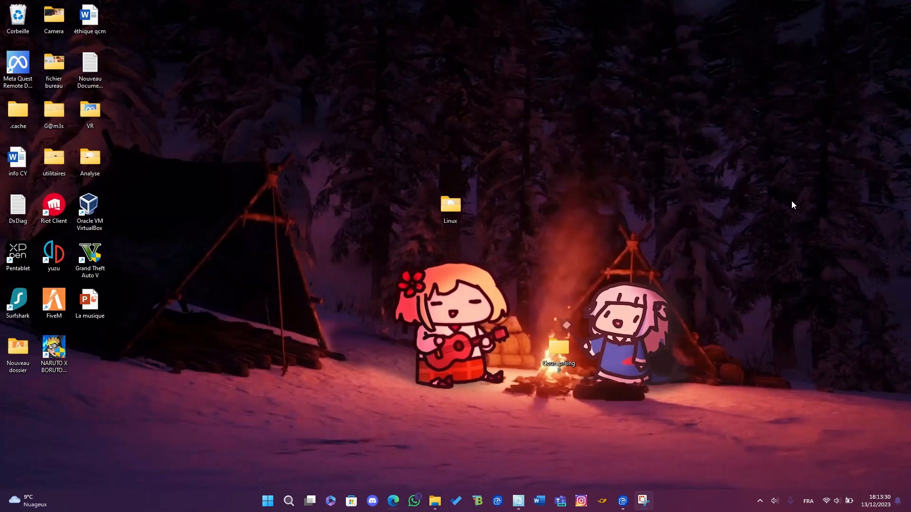
Run the VirtualBox-7.0.12-159484-Win installer from the desktop's Linux folder and allow it to make changes to the device
double_click(452, 198)
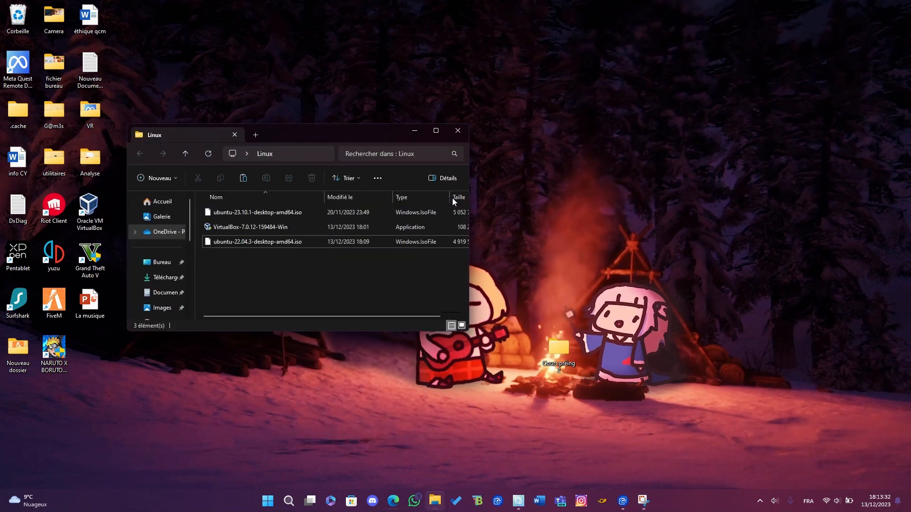
left_click(314, 232)
double_click(314, 231)
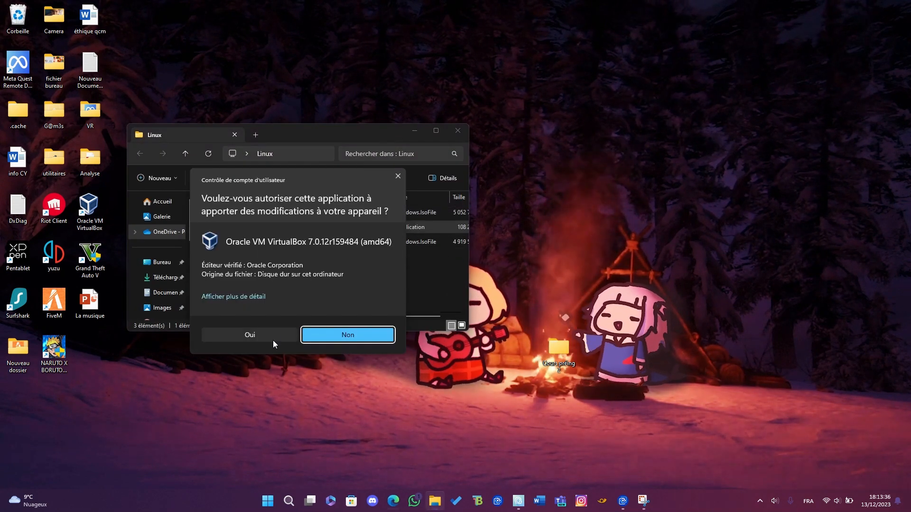
left_click(284, 337)
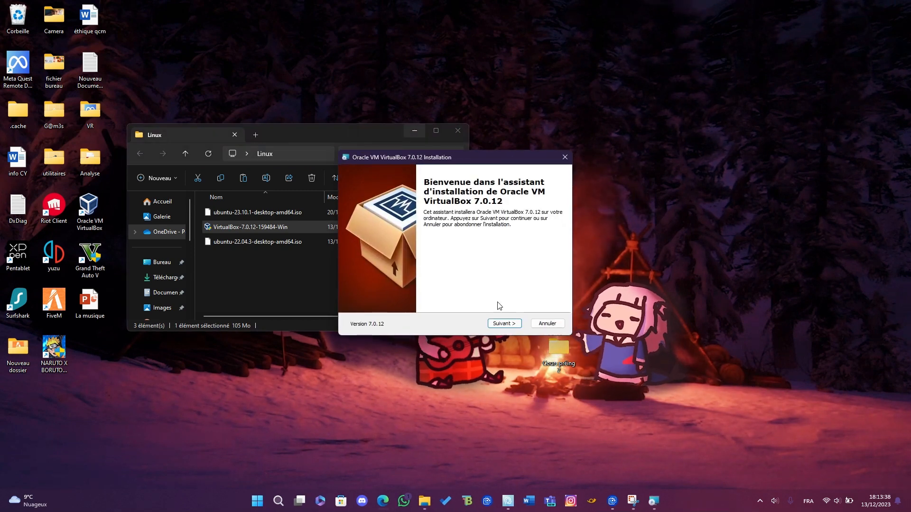
Go through the VirtualBox setup with default options, accept the network interfaces warning and start the installation
left_click(503, 325)
left_click(503, 325)
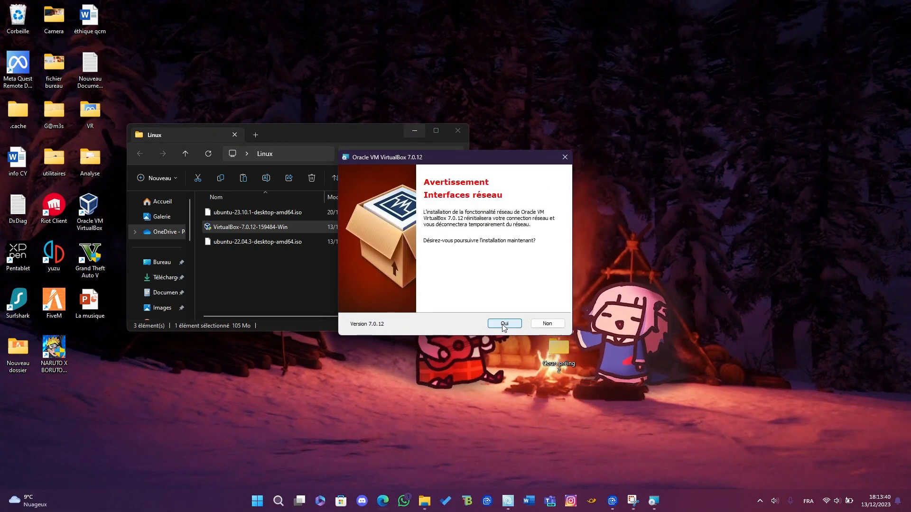
left_click(503, 325)
left_click(502, 325)
left_click(502, 324)
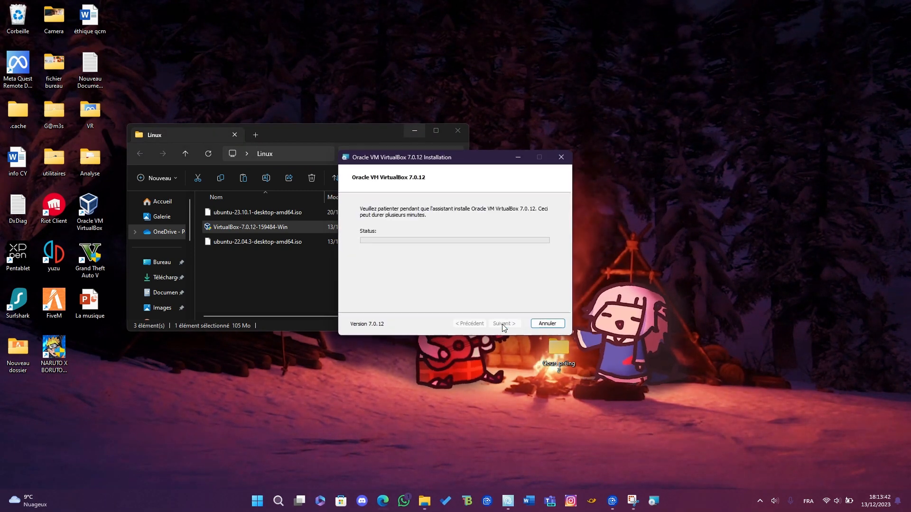
Minimise the Linux folder window and complete the VirtualBox setup, keeping the option to start VirtualBox after installation
left_click(413, 132)
left_click_drag(429, 162, 446, 137)
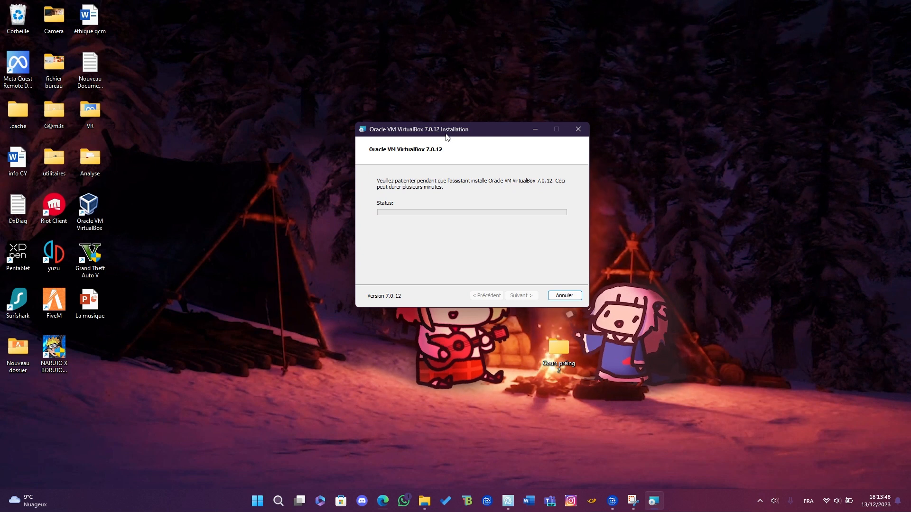
left_click_drag(446, 136, 440, 136)
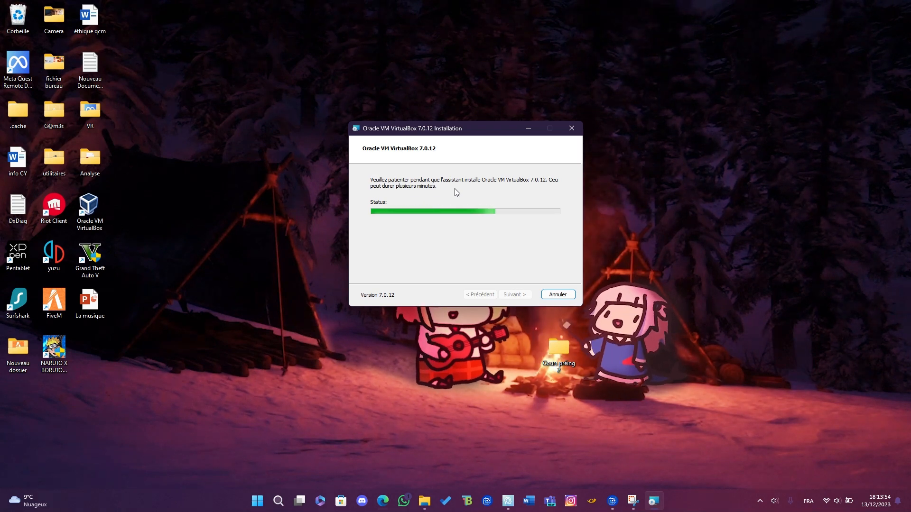
left_click_drag(461, 125, 459, 120)
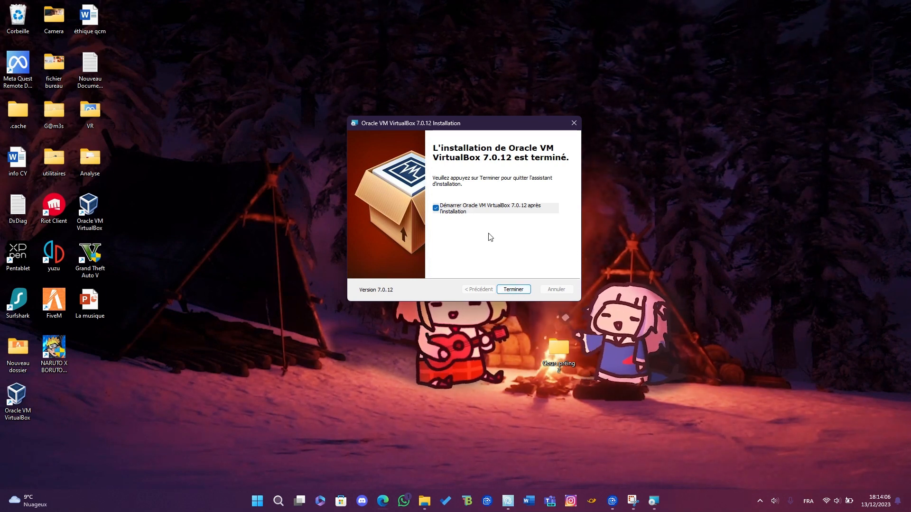
left_click(516, 288)
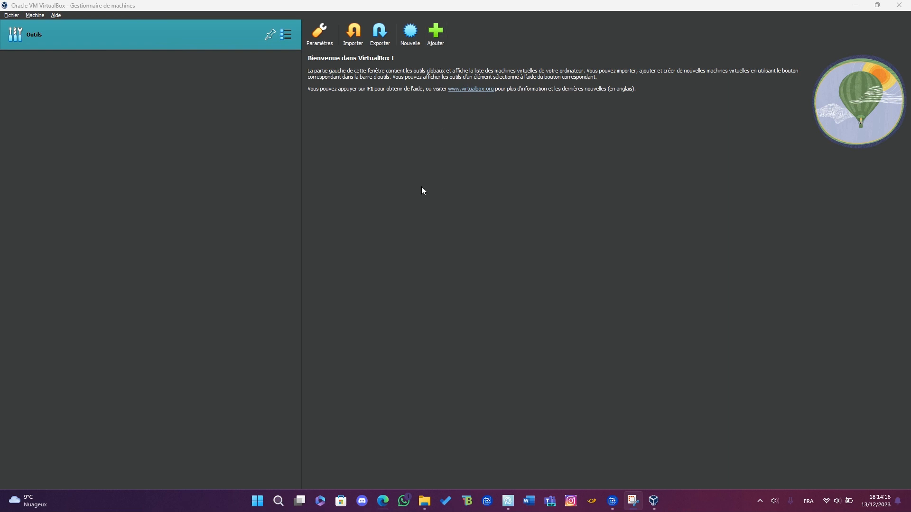
Create a new virtual machine named Ubuntu, with type Linux and version Ubuntu (64-bit), and proceed to its hardware settings
left_click(415, 44)
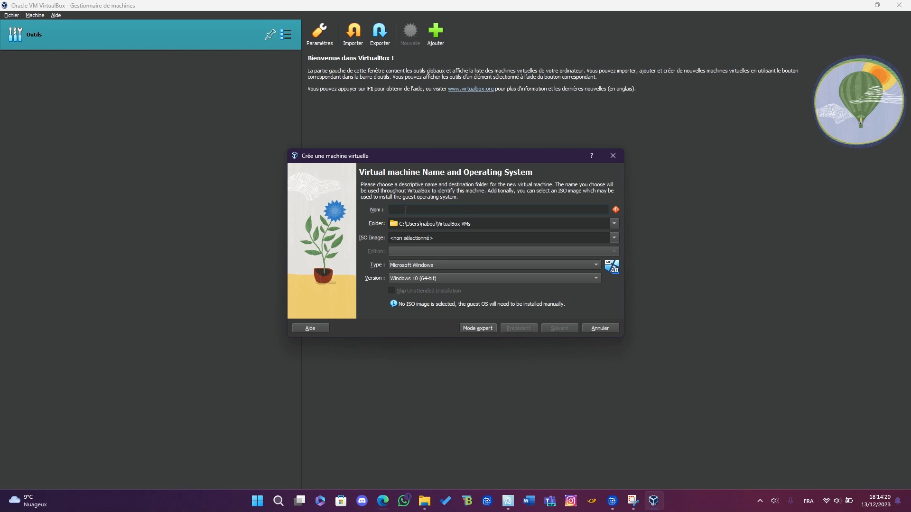
type("Ubuntu")
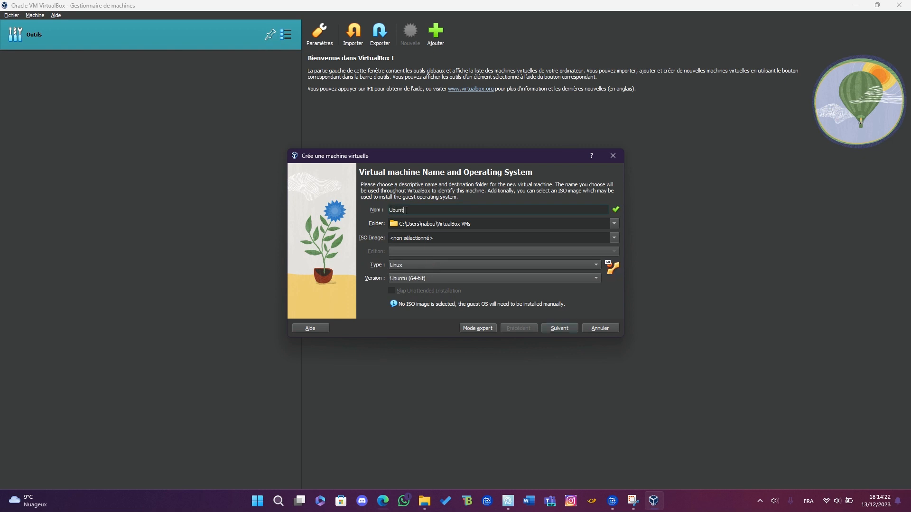
key("BackSpace")
key("BackSpace")
type("ntu")
left_click(554, 327)
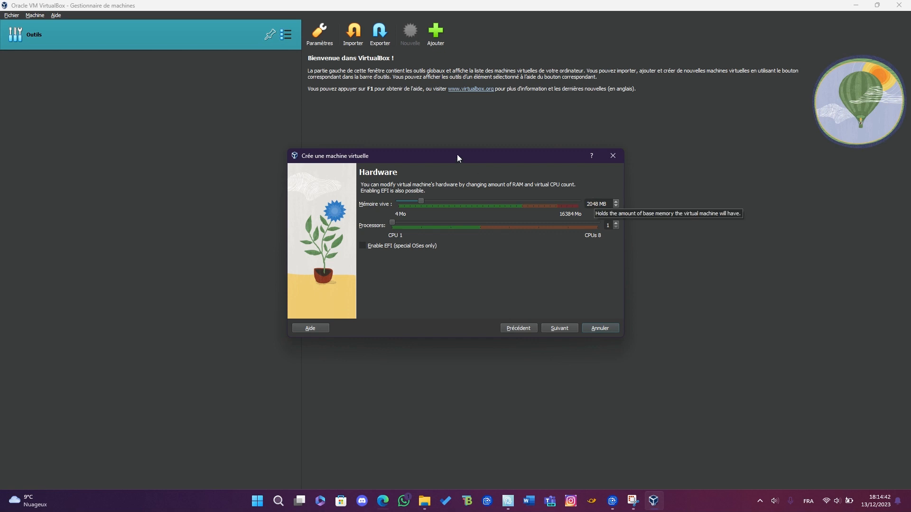
left_click_drag(457, 155, 457, 135)
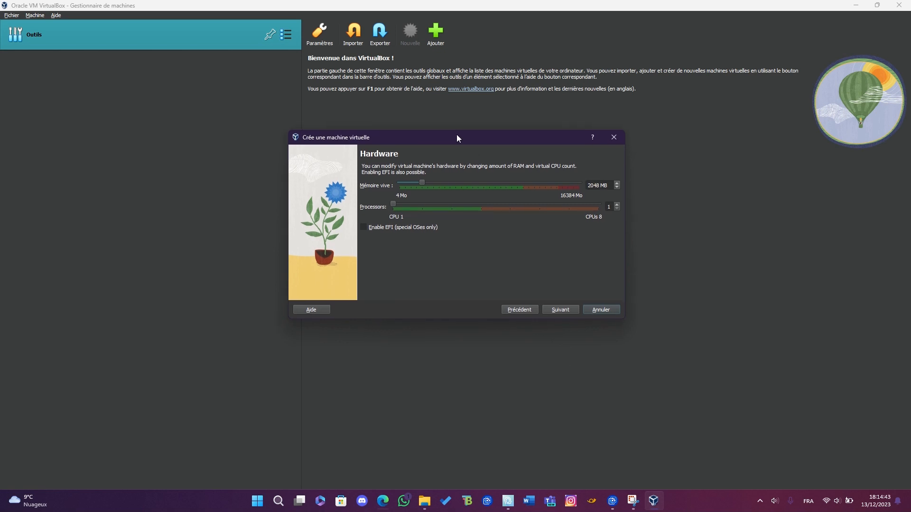
Check the computer's memory, processor and C: disk specifications in the Windows Task Manager's performance view, then minimise it
right_click(682, 507)
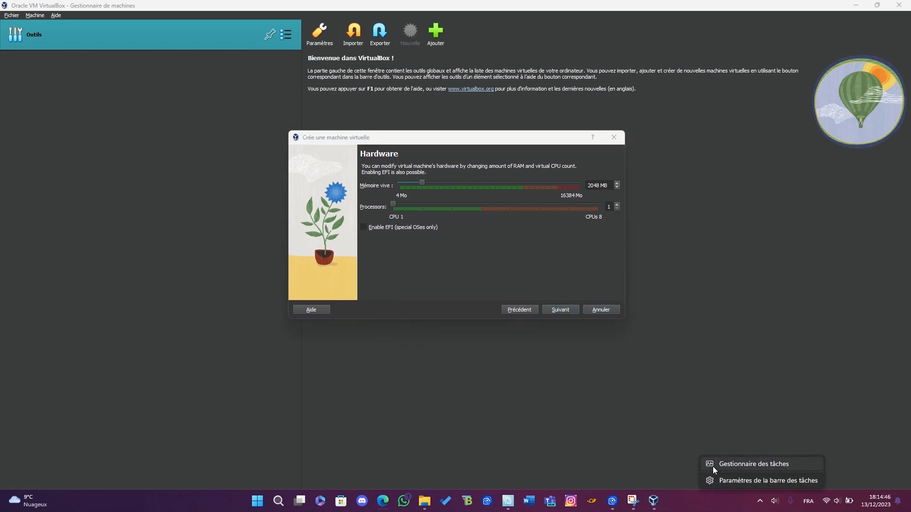
left_click(651, 415)
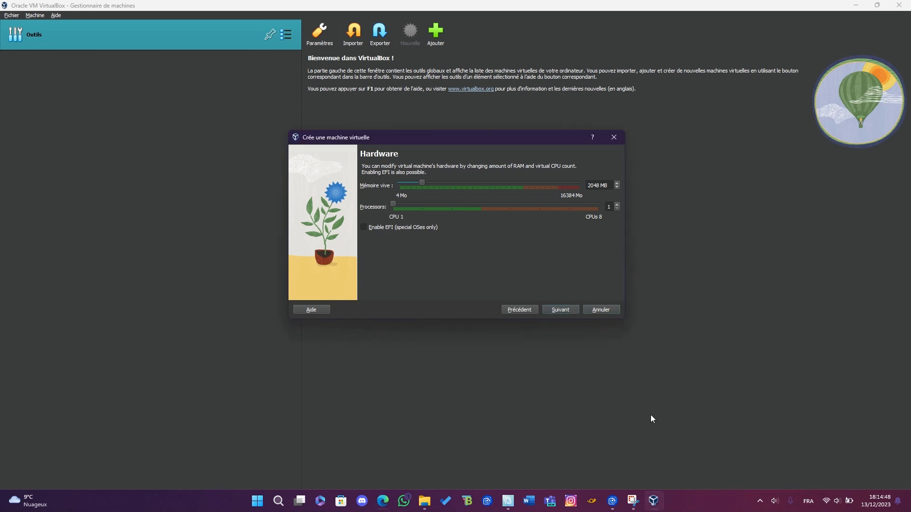
right_click(707, 504)
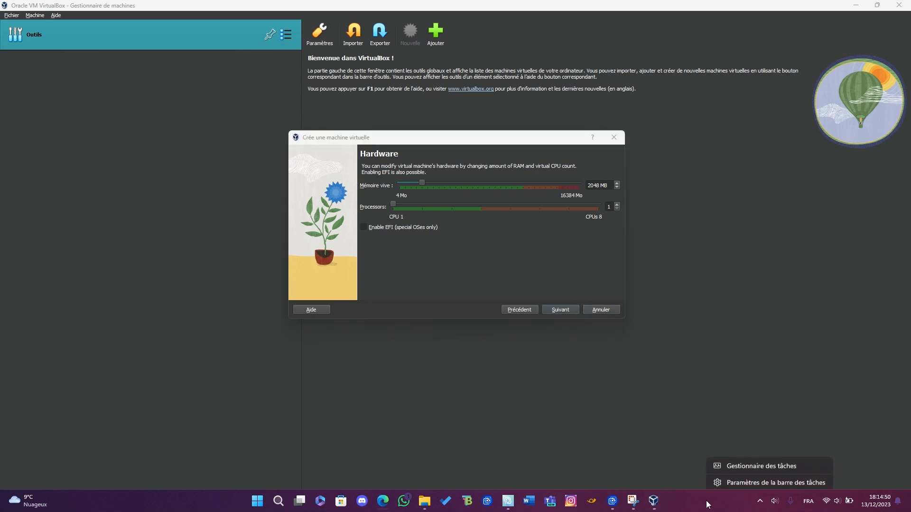
left_click(744, 463)
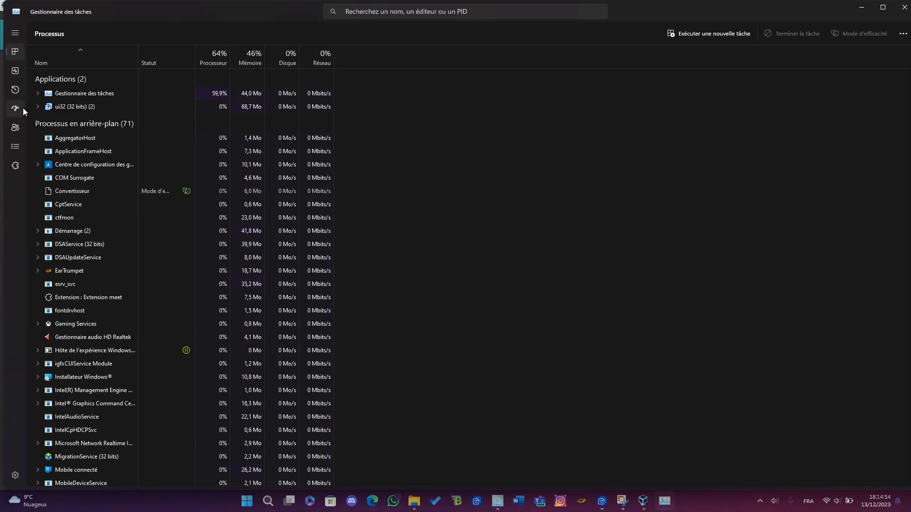
left_click(15, 72)
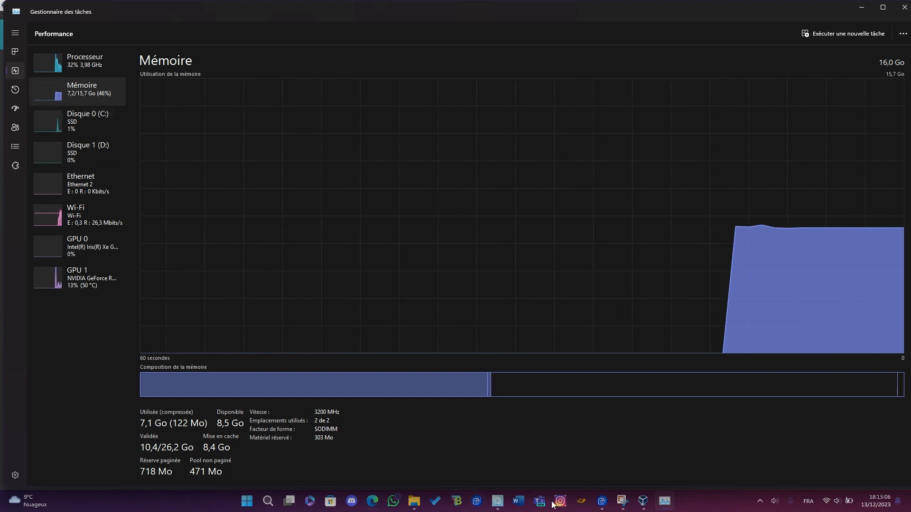
left_click(85, 69)
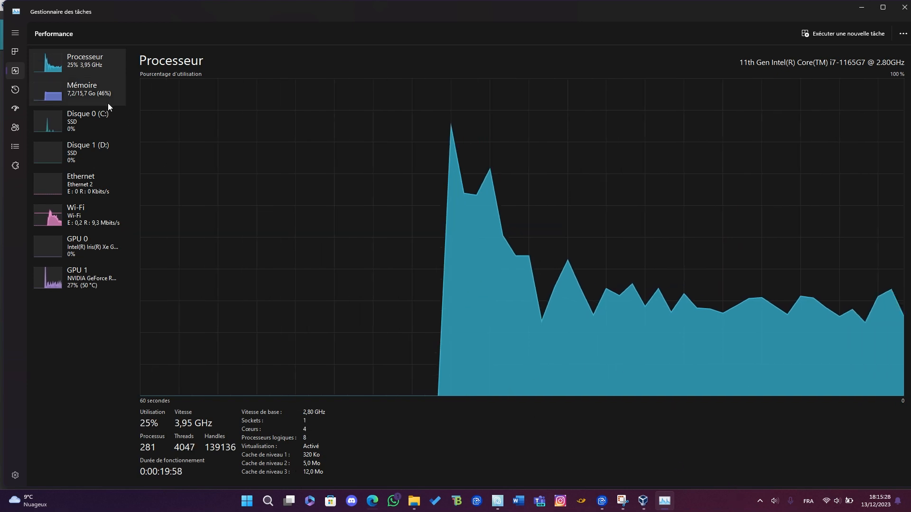
left_click(93, 135)
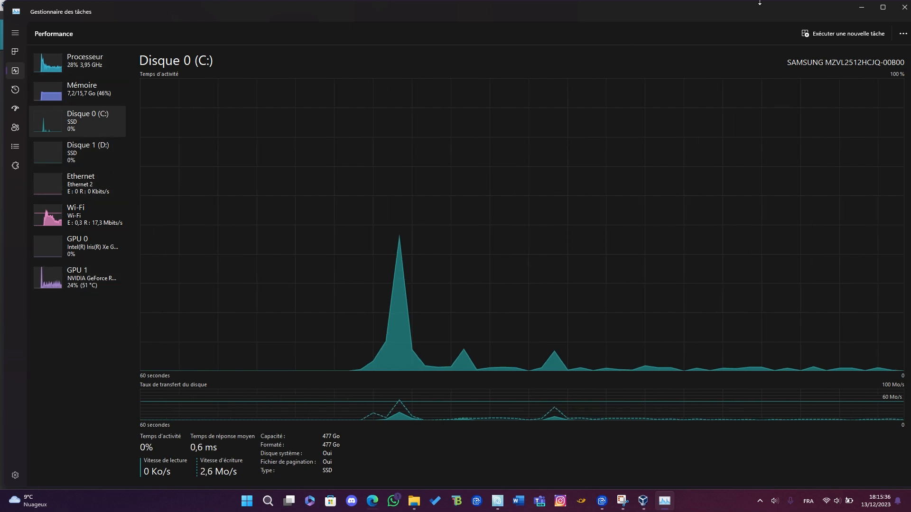
left_click(864, 11)
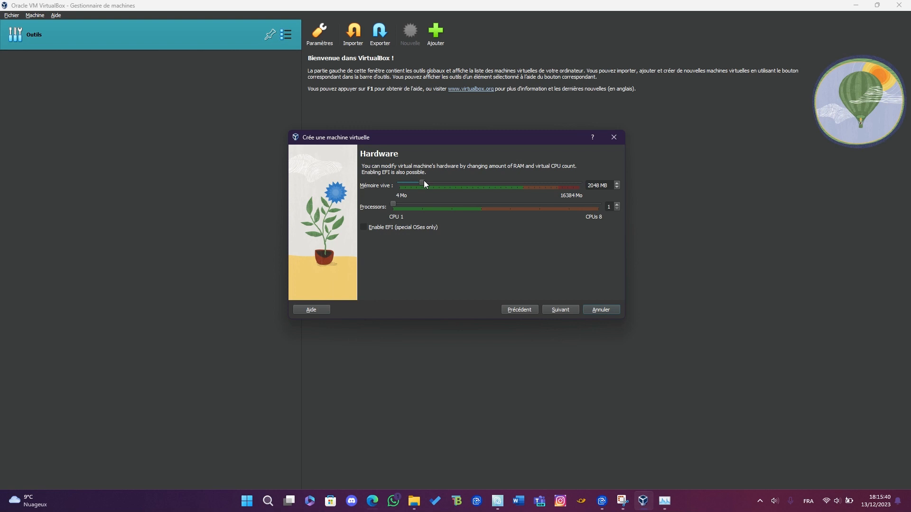
Set the virtual machine's memory to 8000 MB and its processors to 4, and continue to the virtual hard disk settings
left_click_drag(423, 184, 469, 192)
type("8000")
left_click(574, 309)
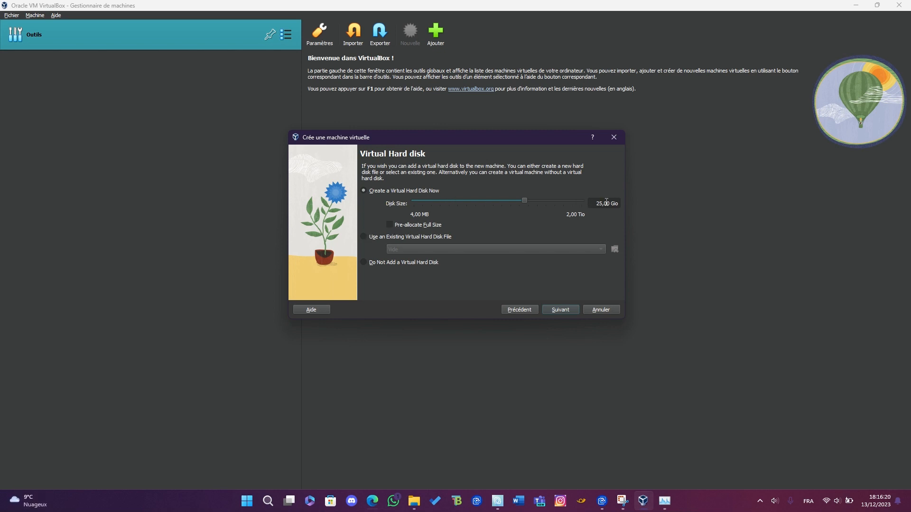
Pre-allocate the full size of the new 25 GB virtual hard disk and finish creating the Ubuntu machine
left_click(390, 226)
left_click(557, 311)
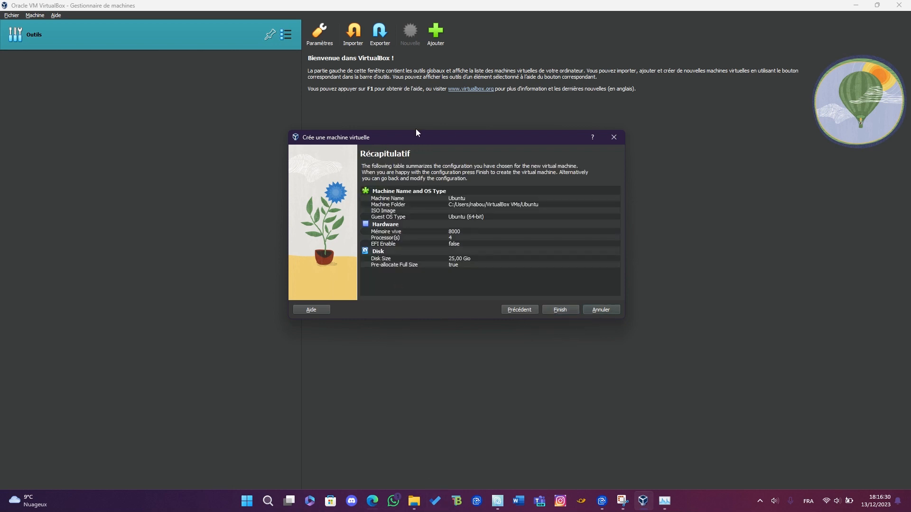
left_click_drag(418, 134, 417, 121)
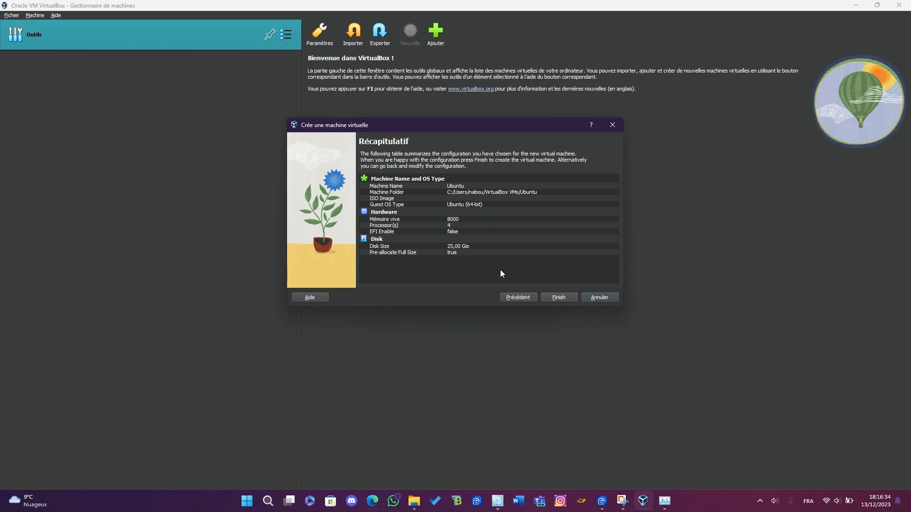
left_click(560, 298)
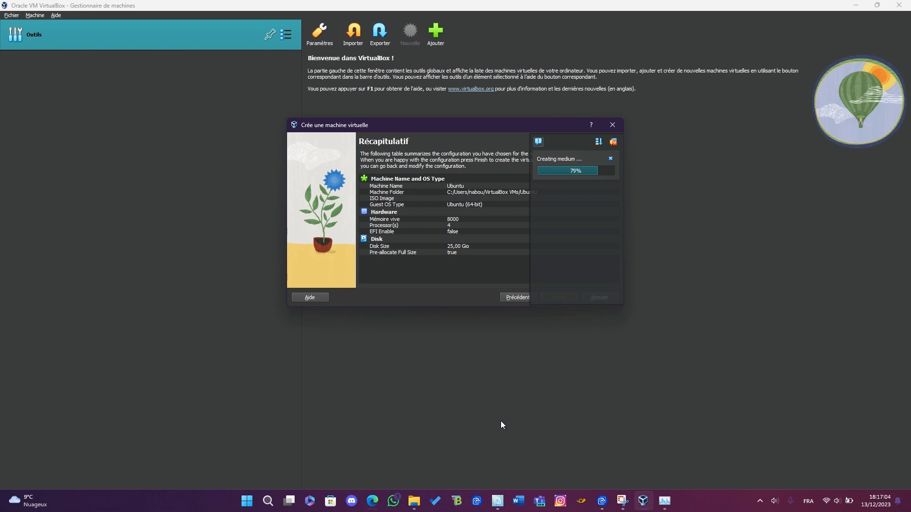
left_click_drag(489, 125, 505, 120)
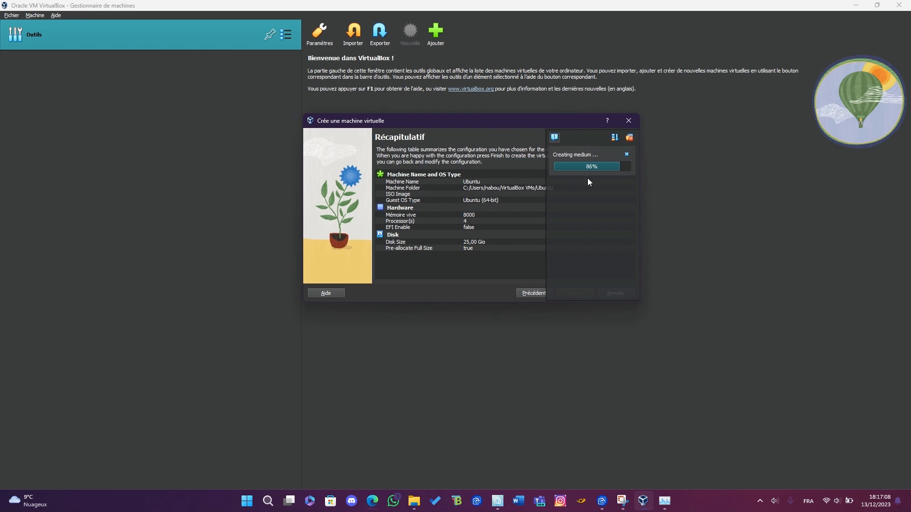
left_click_drag(533, 116, 548, 122)
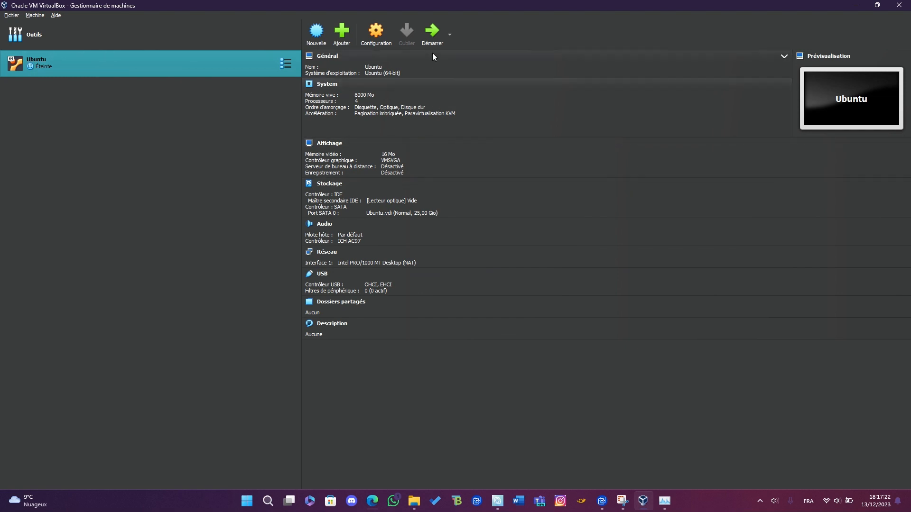
Start the Ubuntu virtual machine and browse for another DVD image from the boot failure dialog
left_click(429, 38)
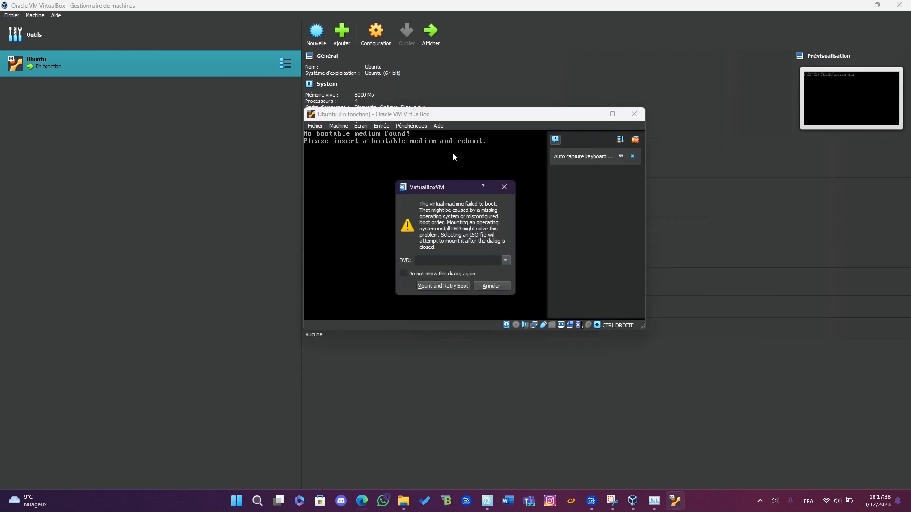
left_click_drag(456, 186, 487, 141)
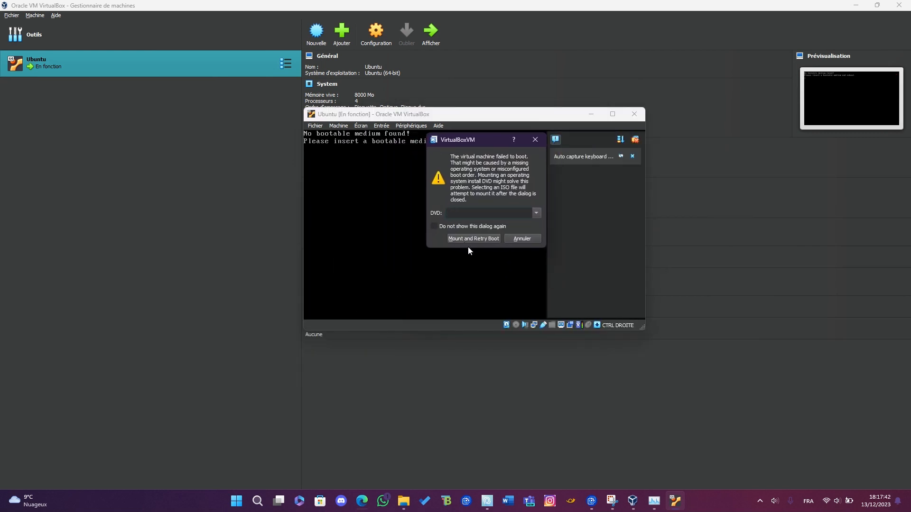
left_click(536, 214)
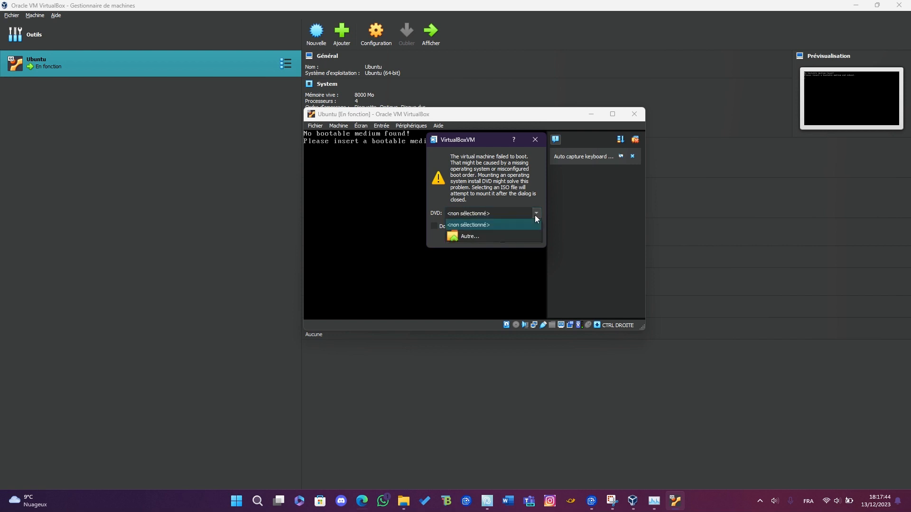
left_click(535, 215)
left_click(535, 215)
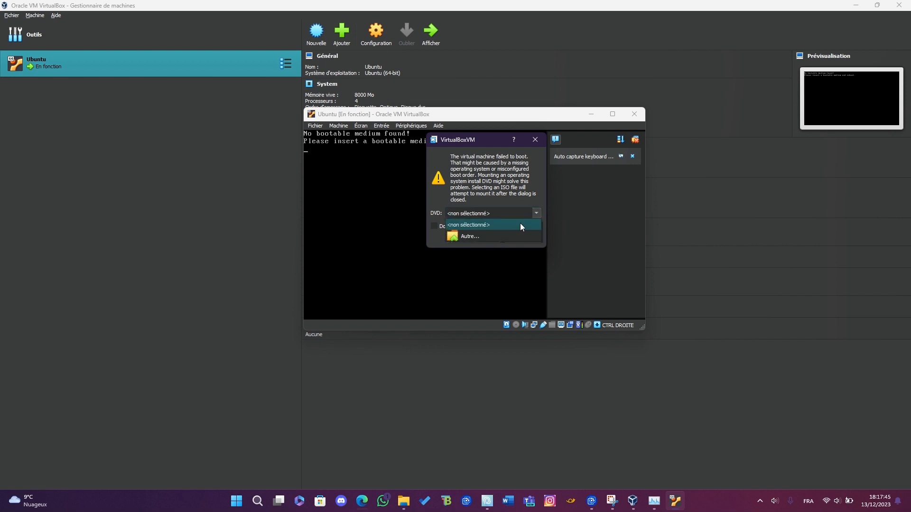
left_click(463, 237)
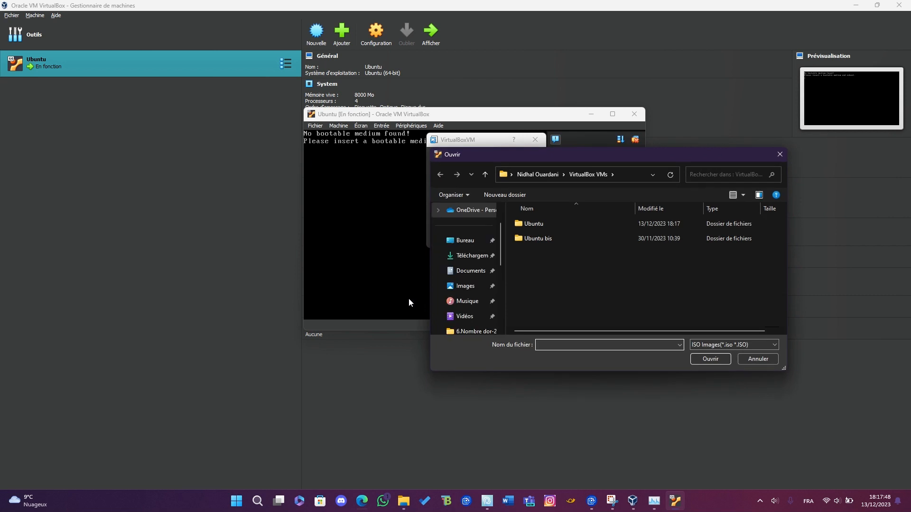
Select ubuntu-22.04.3-desktop-amd64.iso from the desktop's Linux folder as the DVD, mount it and retry the boot
left_click_drag(609, 157, 505, 131)
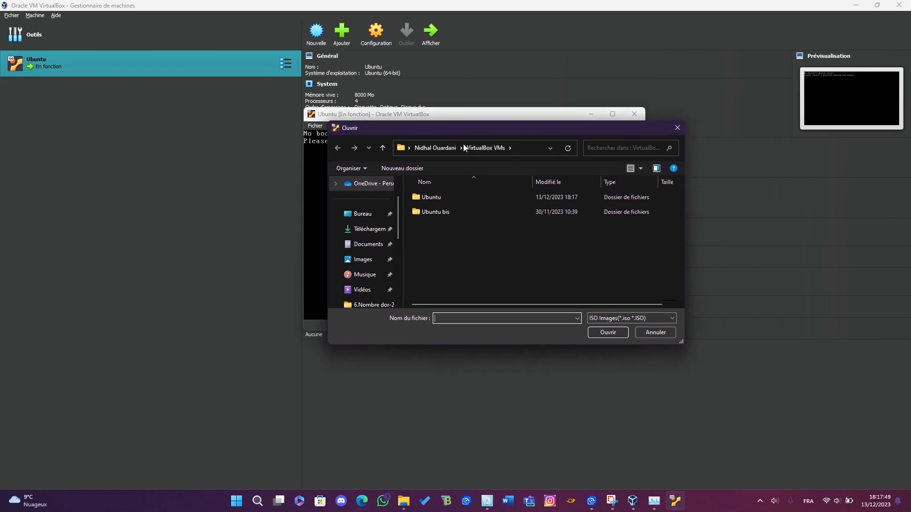
left_click(370, 218)
left_click(370, 229)
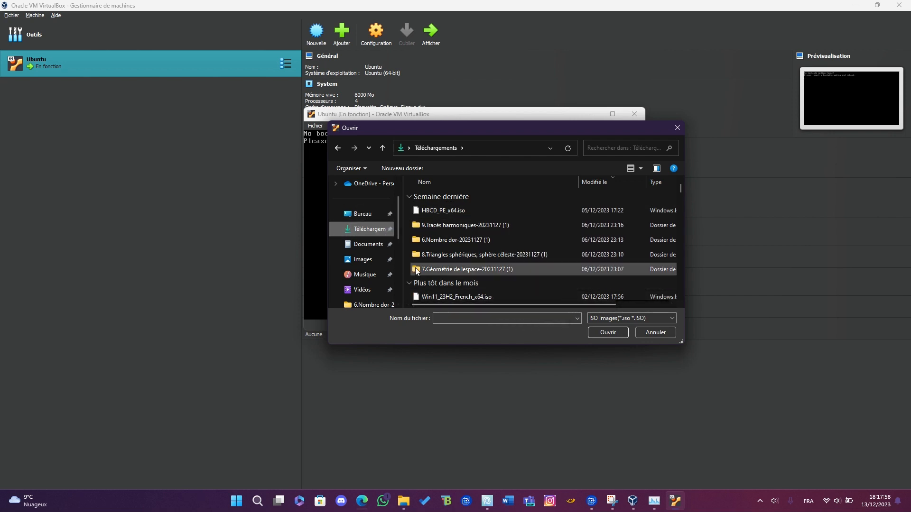
left_click(370, 217)
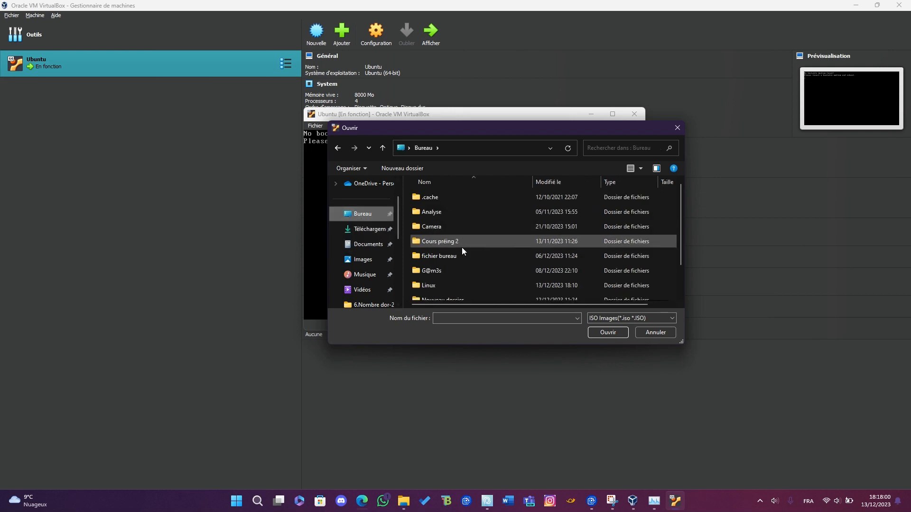
double_click(457, 287)
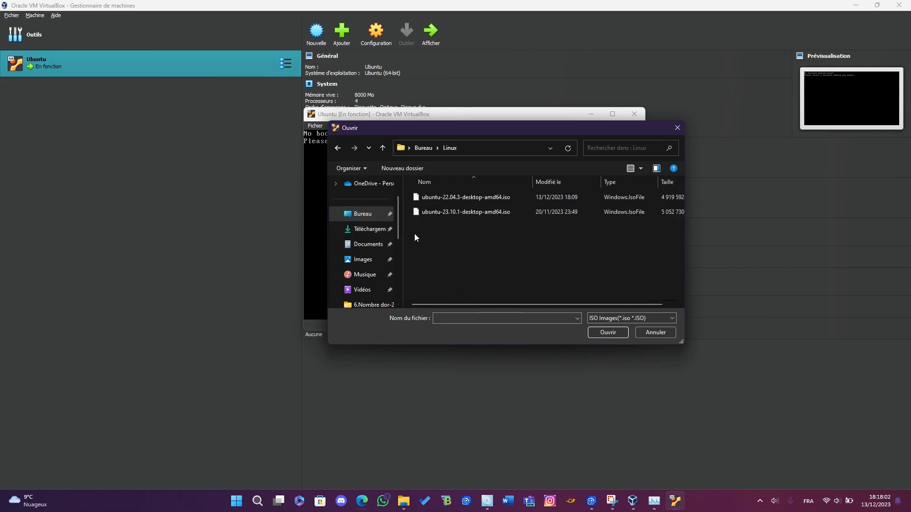
double_click(488, 197)
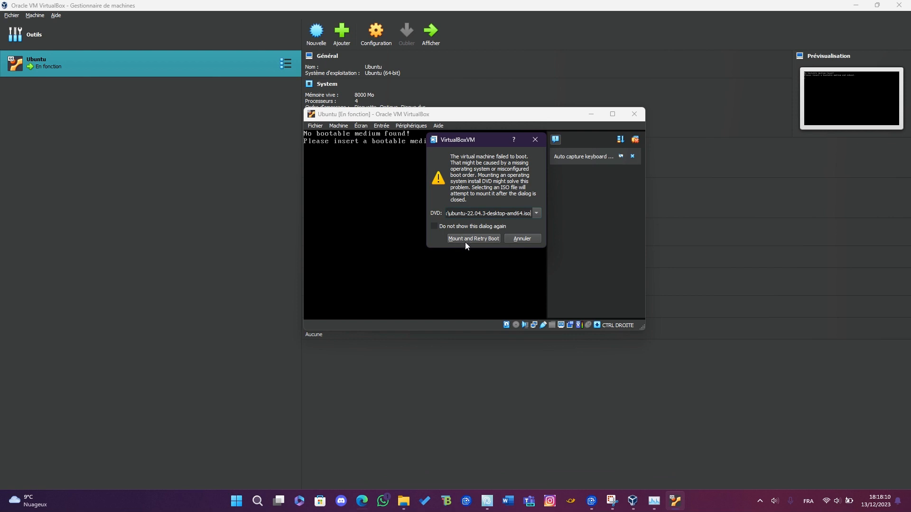
left_click(488, 239)
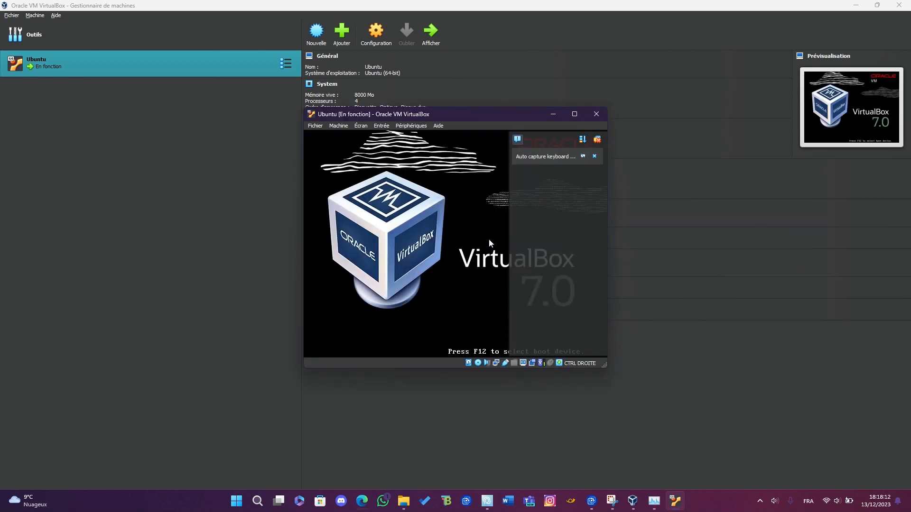
Maximise the virtual machine window, boot the Try or Install Ubuntu entry and dismiss the notifications
left_click(574, 113)
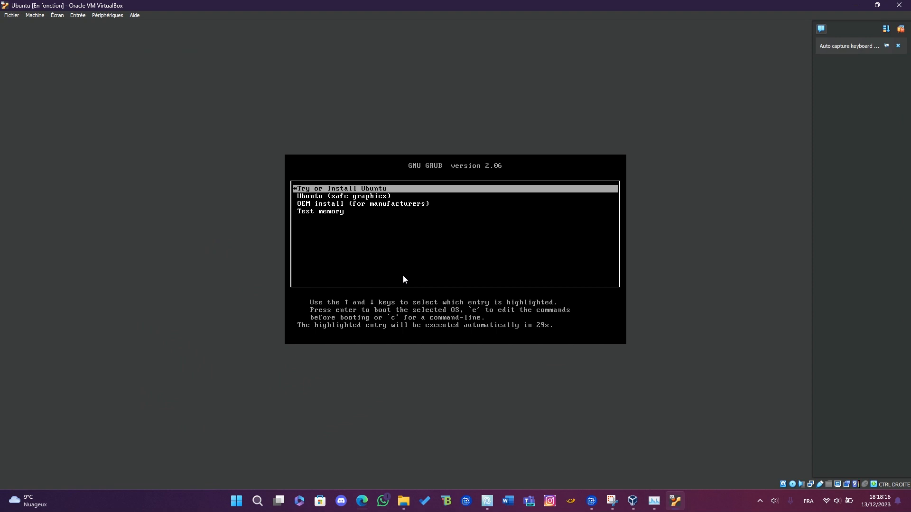
key("Return")
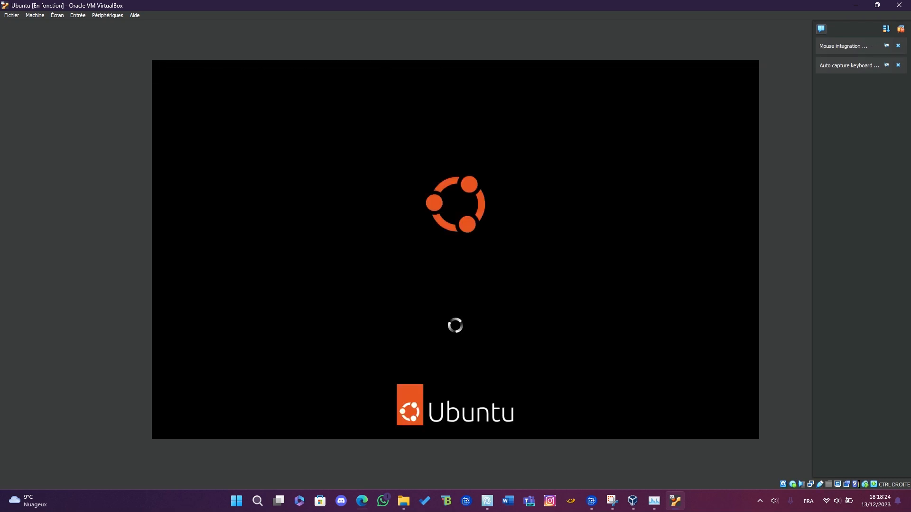
left_click(901, 29)
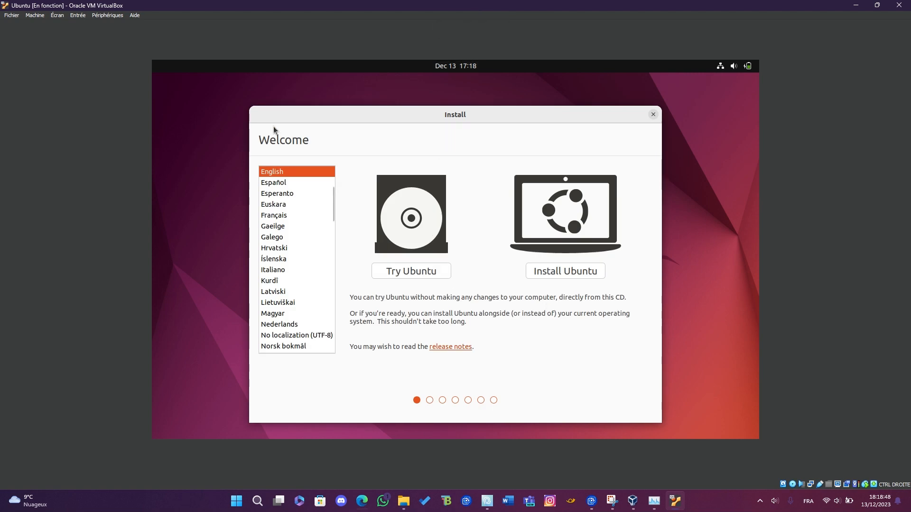
Set the installer language to Français and choose to install Ubuntu
scroll(297, 311, "down", 10)
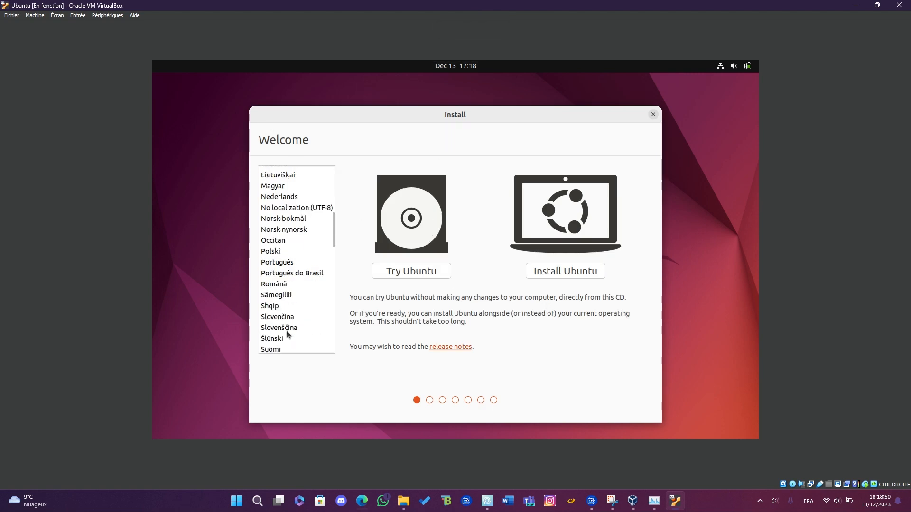
scroll(287, 335, "up", 5)
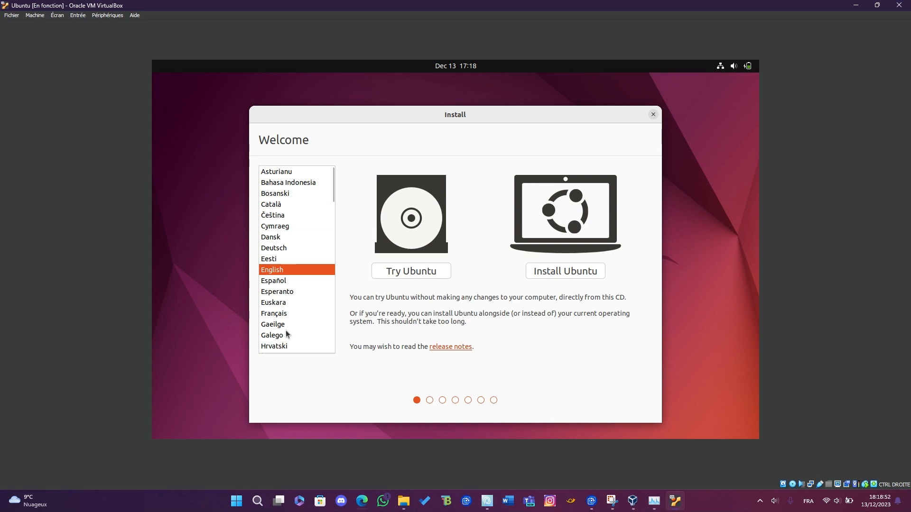
left_click(283, 313)
left_click(556, 275)
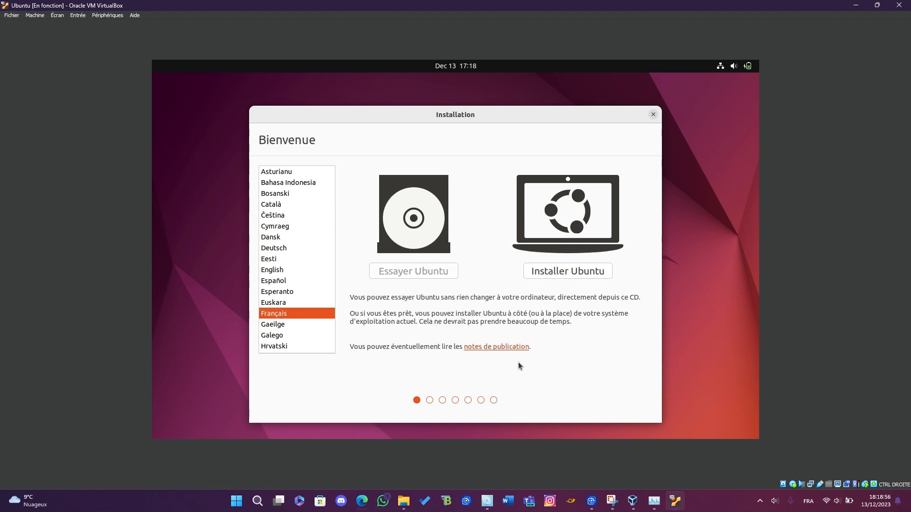
Choose the French (AZERTY) keyboard layout and a normal installation with updates and third-party software, and continue to the installation type
scroll(529, 302, "up", 2)
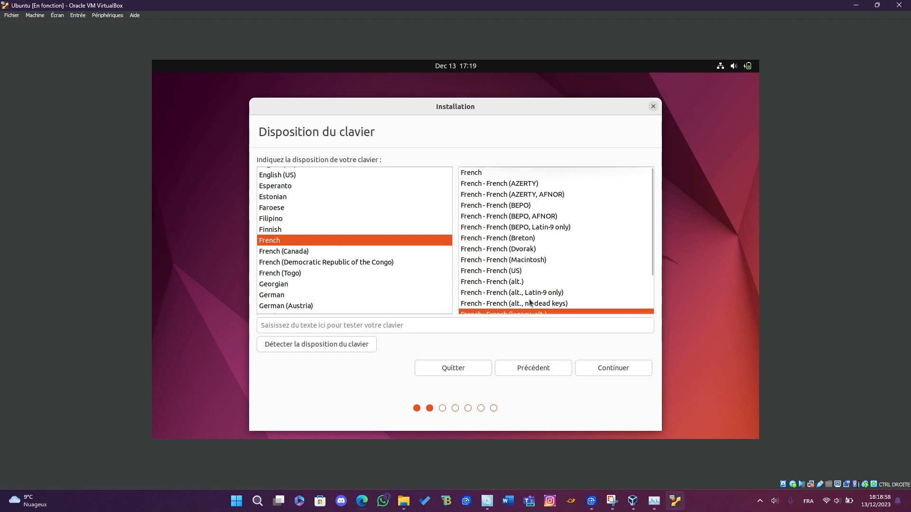
left_click(494, 185)
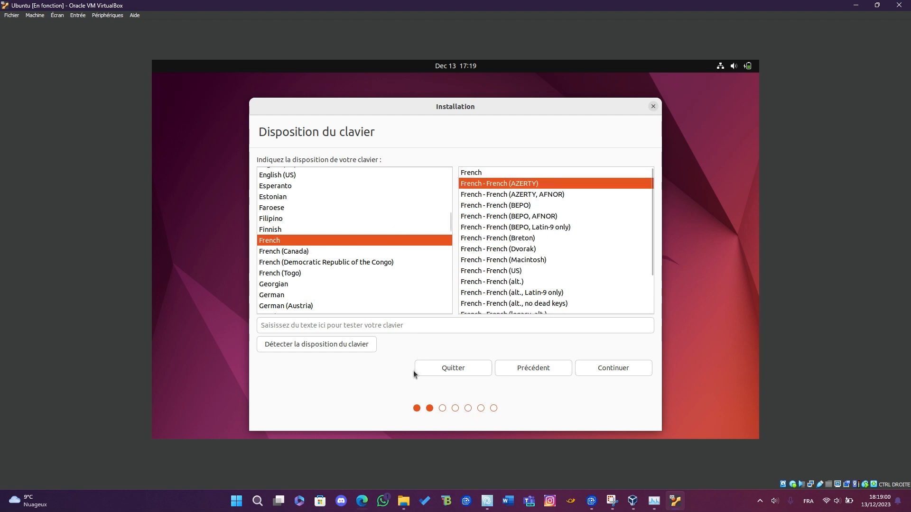
left_click(596, 366)
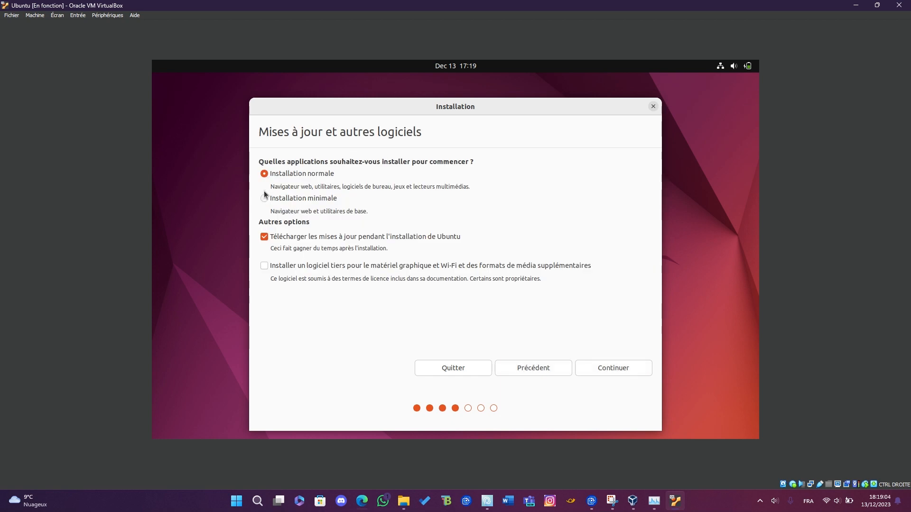
left_click(265, 269)
left_click(625, 368)
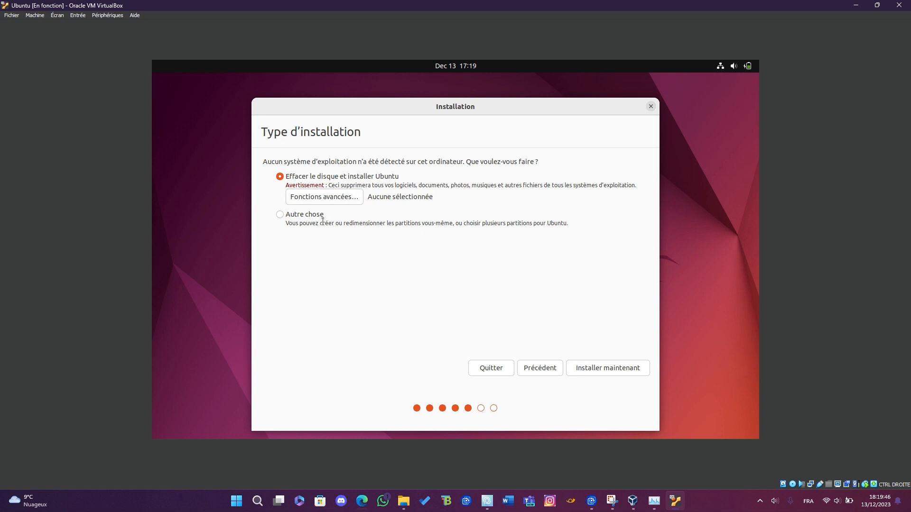
Start the installation with the whole disk erased, approve the disk changes and accept Paris as the location
left_click(630, 369)
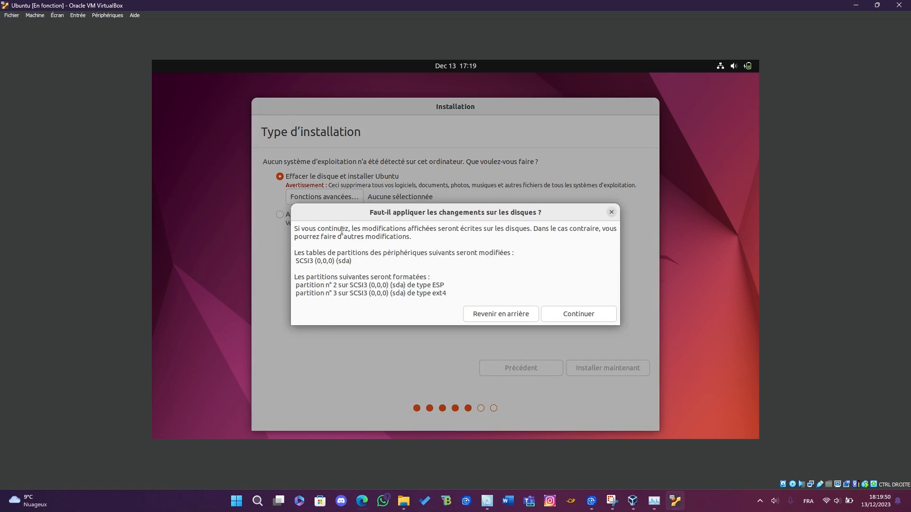
left_click(588, 317)
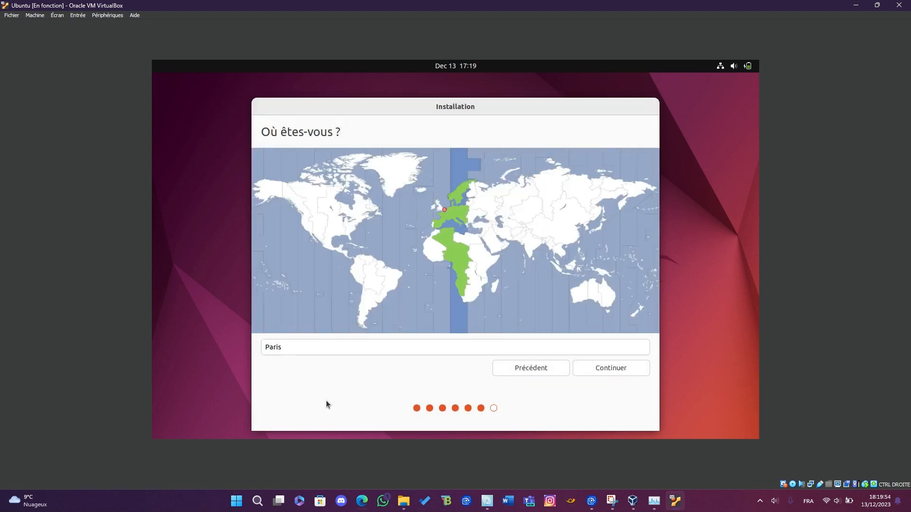
left_click(617, 374)
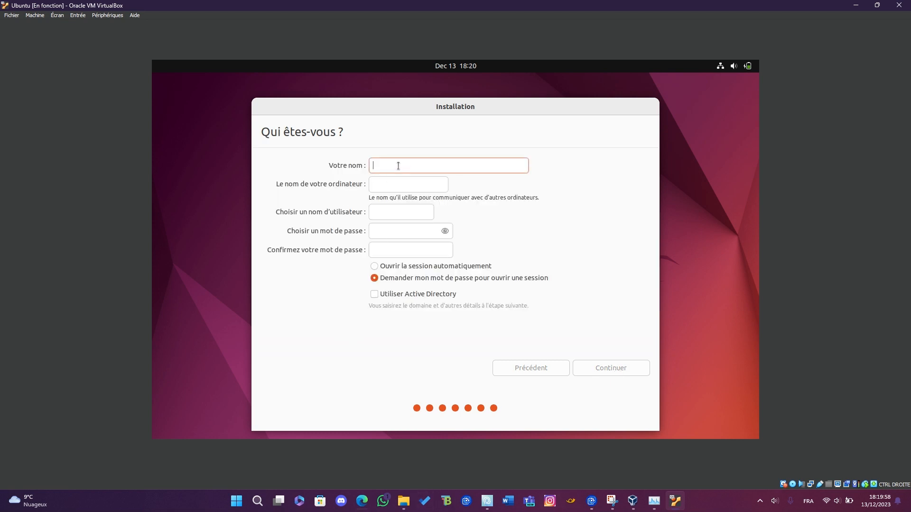
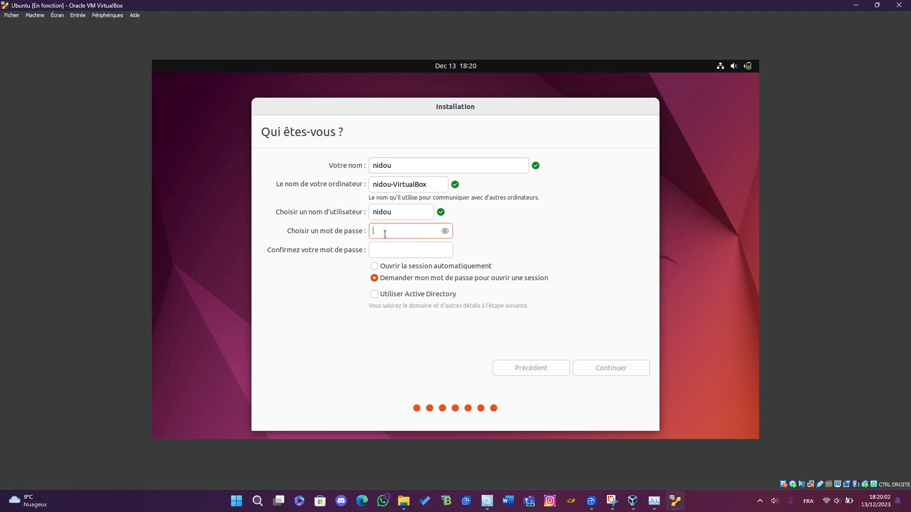
Enter the account holder's name, enter and confirm the account password, choose automatic login and continue the installation
left_click(373, 252)
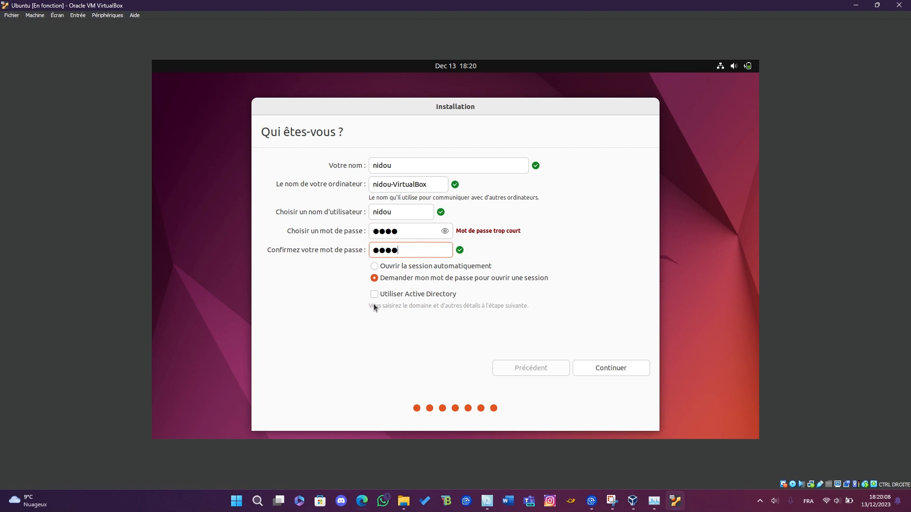
left_click(403, 267)
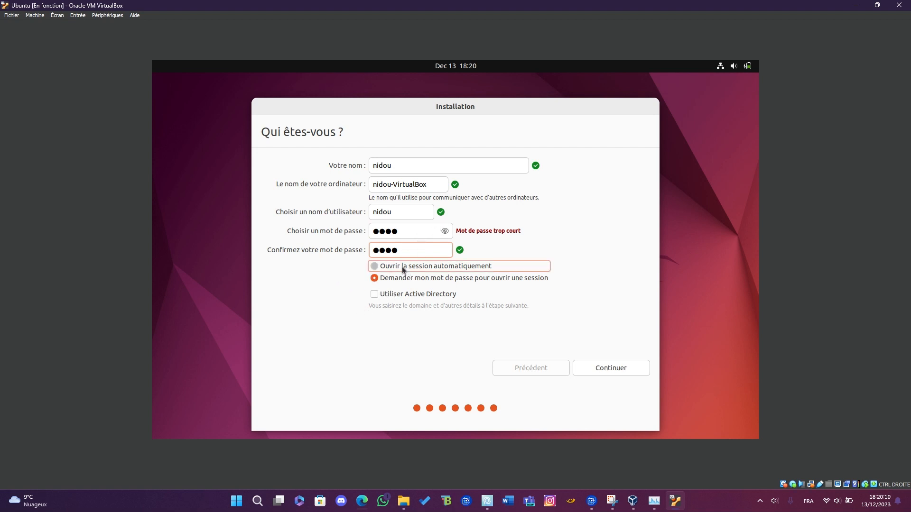
left_click(610, 370)
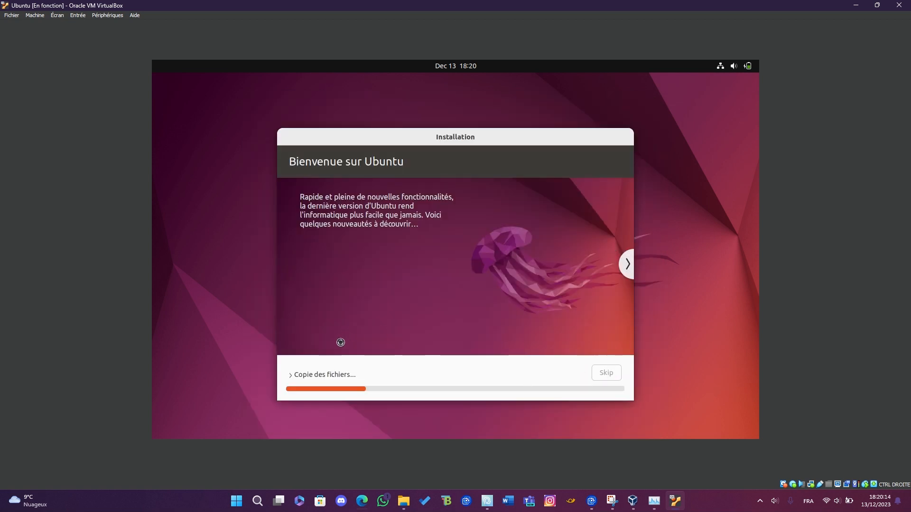
left_click(631, 231)
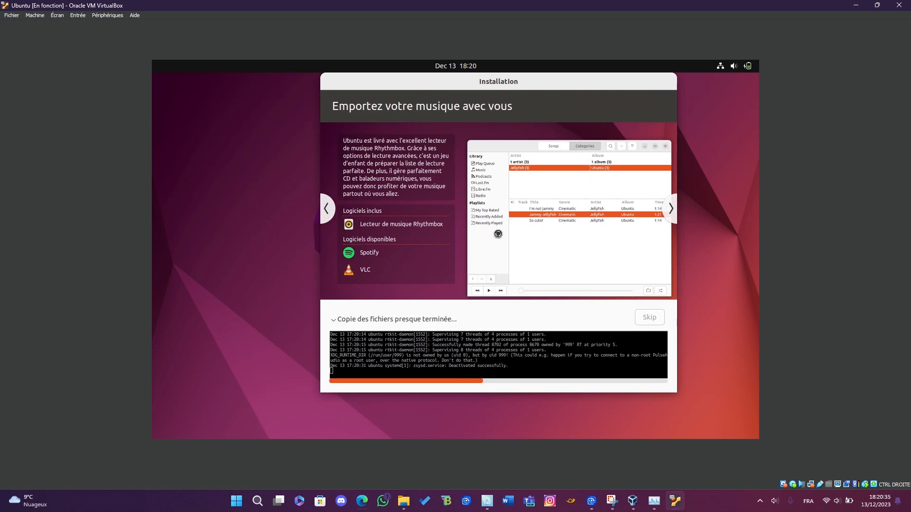
left_click(751, 67)
left_click(35, 15)
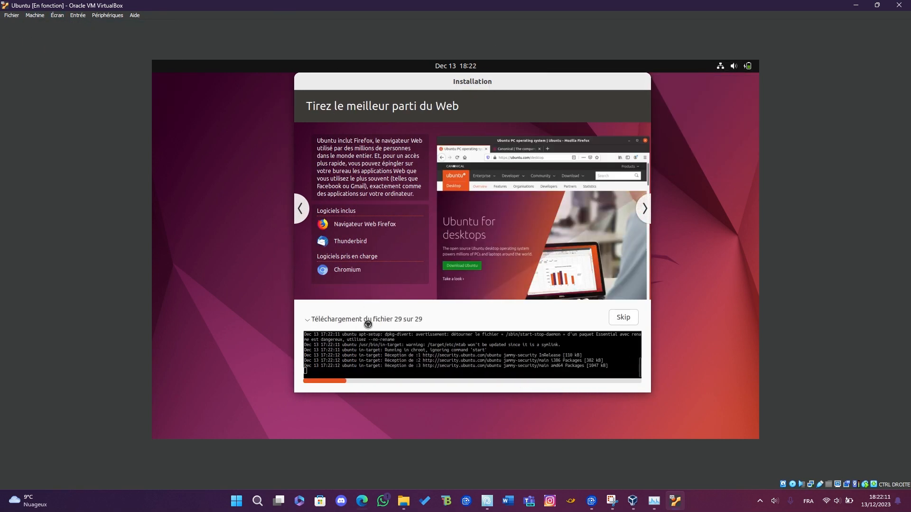
left_click(321, 208)
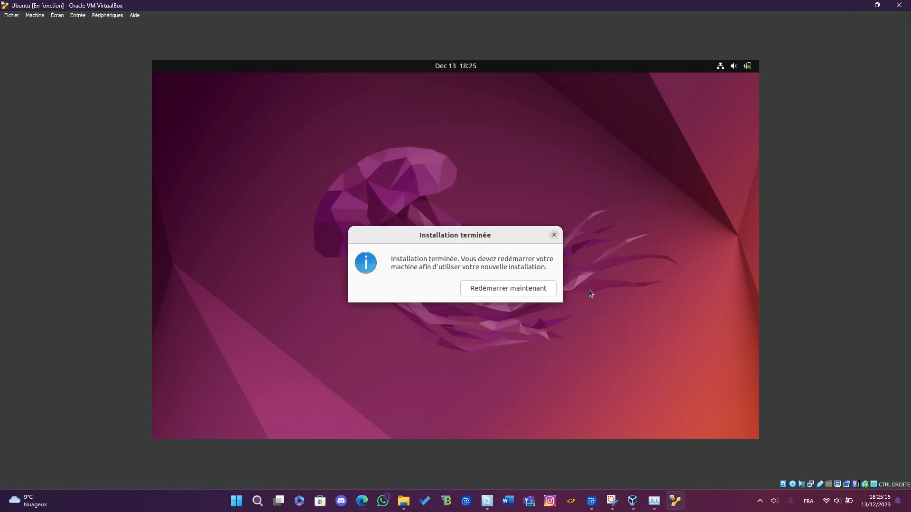
Restart the virtual machine after the installation and continue past the installation medium removal screen
left_click(512, 293)
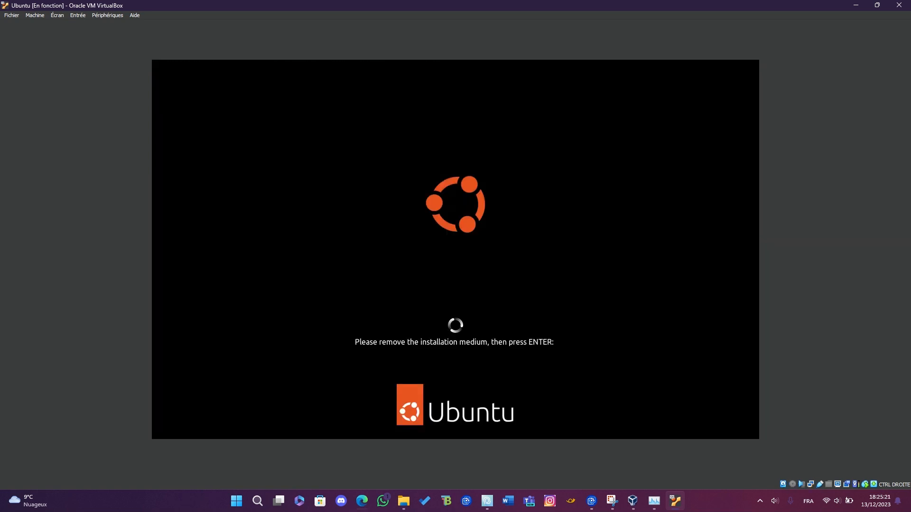
key("Return")
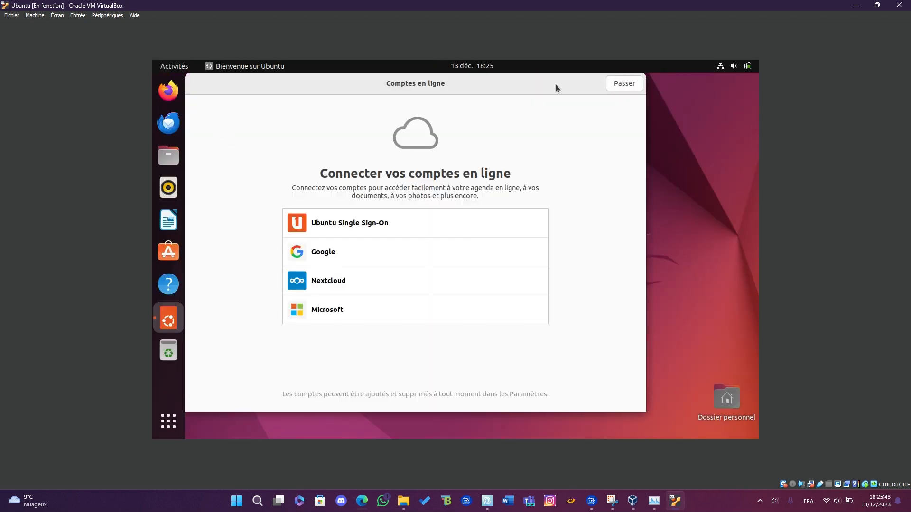
Set Ubuntu's display resolution to 1920 × 1080 (16:9) in the system settings, apply it and keep the changes
left_click(735, 67)
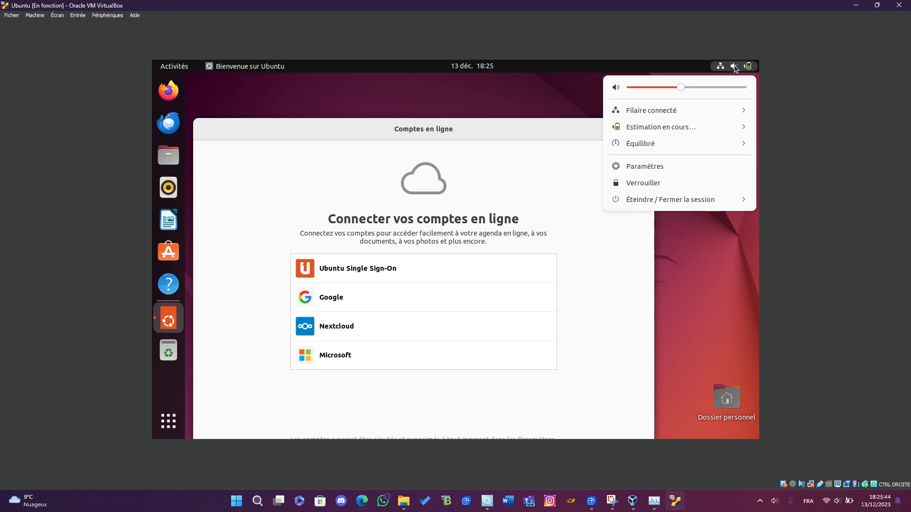
left_click(666, 166)
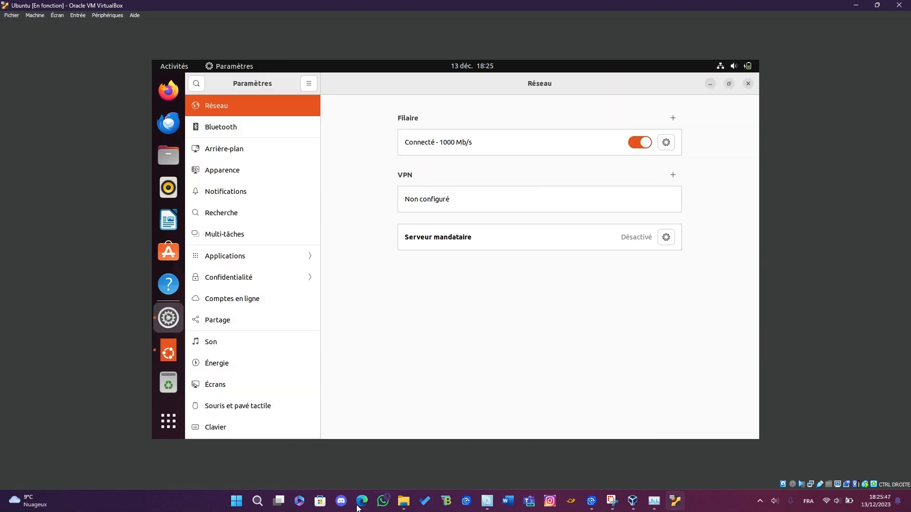
scroll(228, 247, "down", 2)
scroll(228, 248, "down", 5)
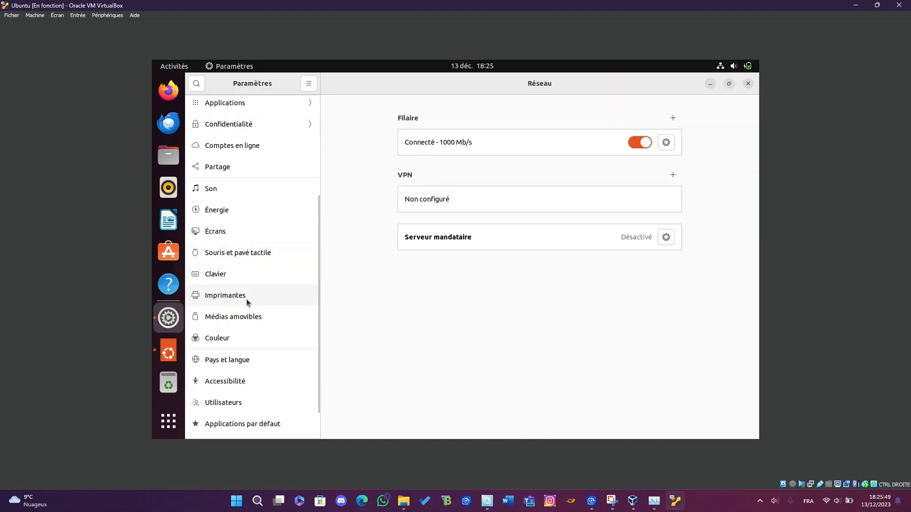
left_click(232, 231)
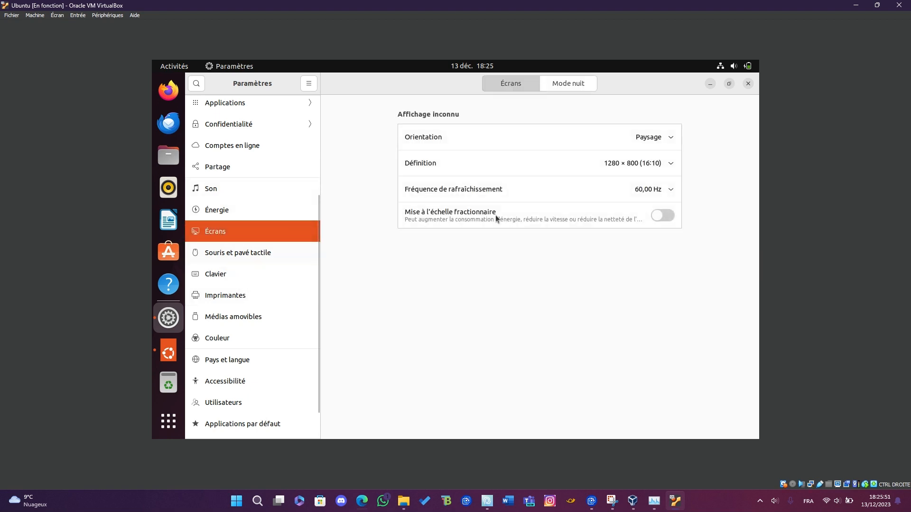
left_click(645, 168)
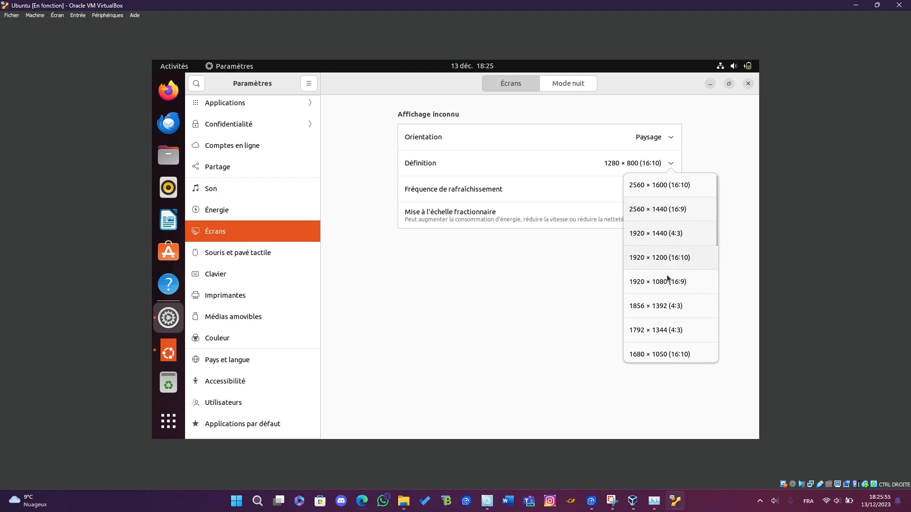
left_click(690, 286)
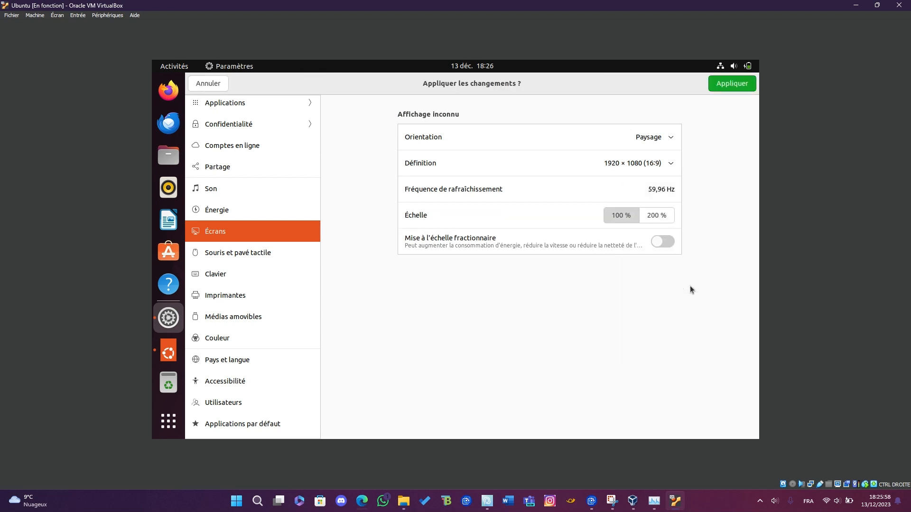
left_click(734, 84)
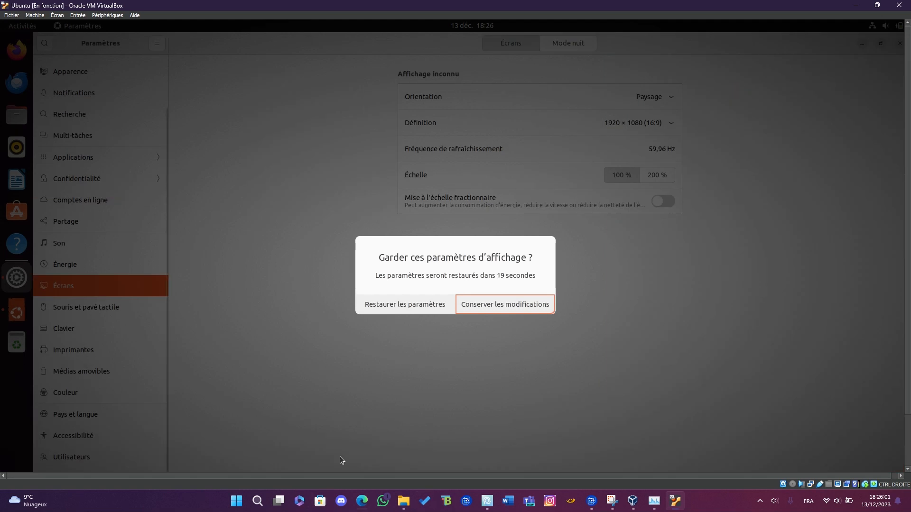
left_click(519, 307)
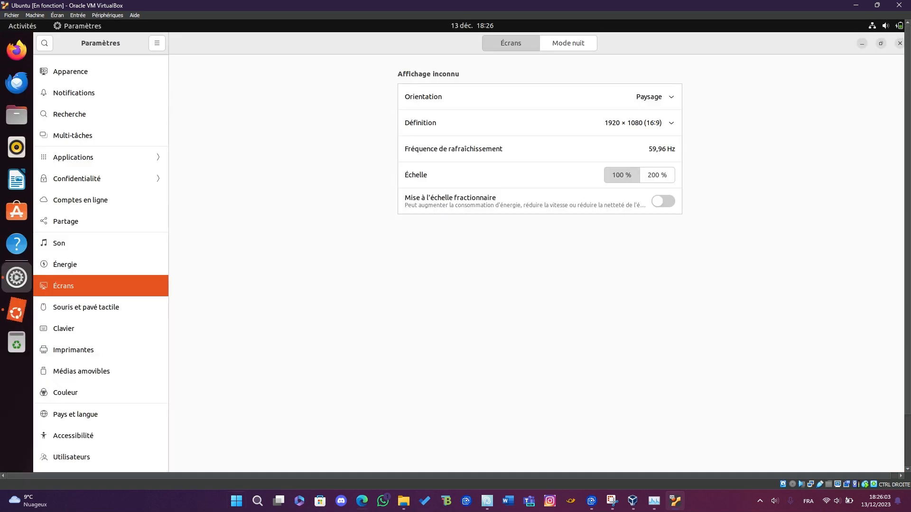
Switch the virtual machine to full-screen mode and minimise the Ubuntu settings window
left_click(57, 15)
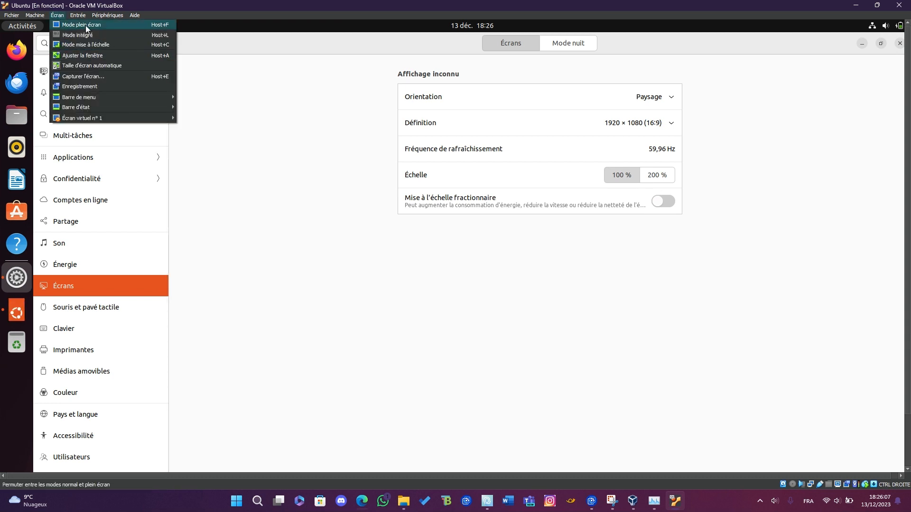
left_click(53, 15)
left_click(55, 17)
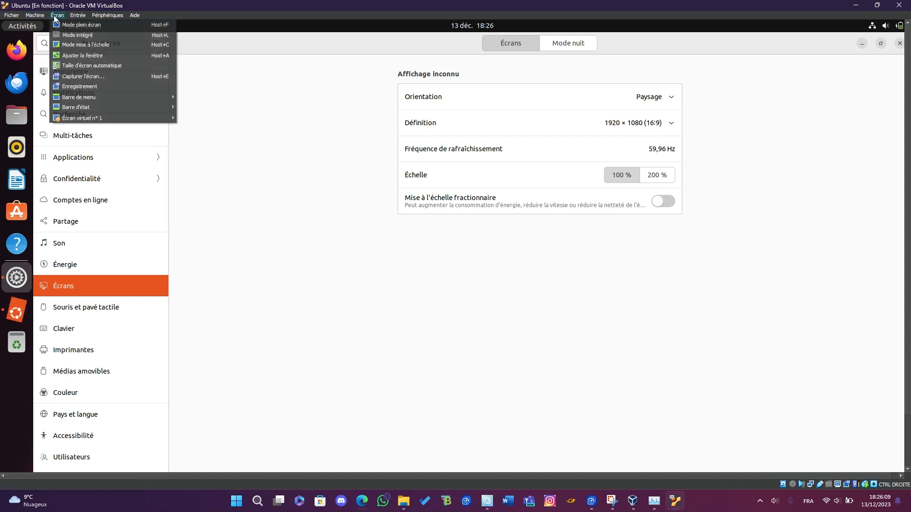
left_click(76, 25)
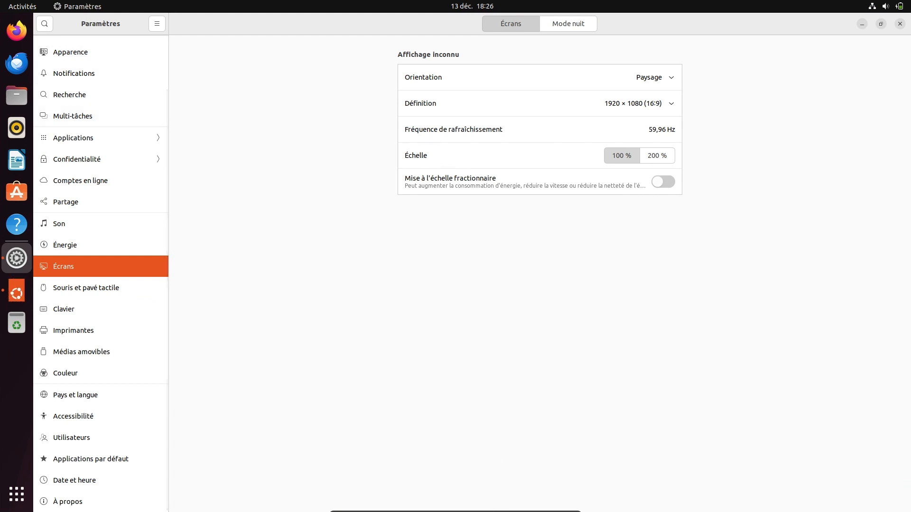
mouse_move(496, 503)
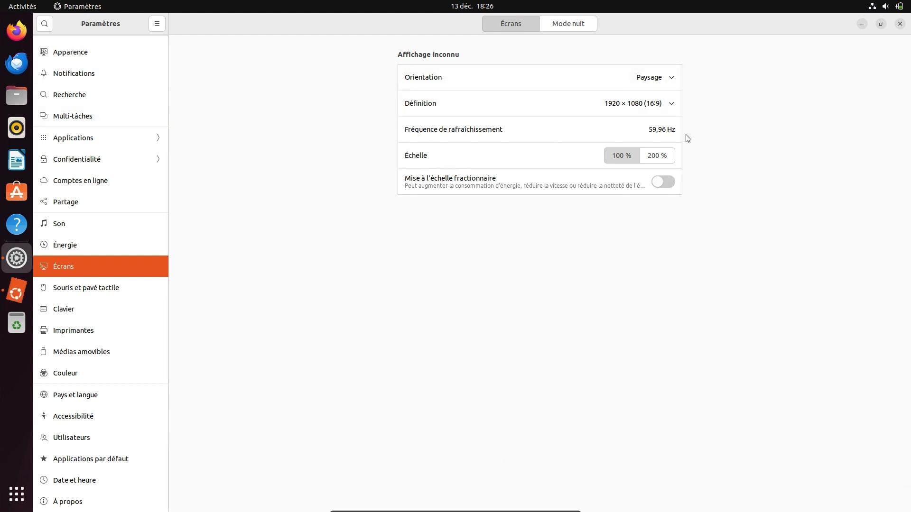
left_click(863, 25)
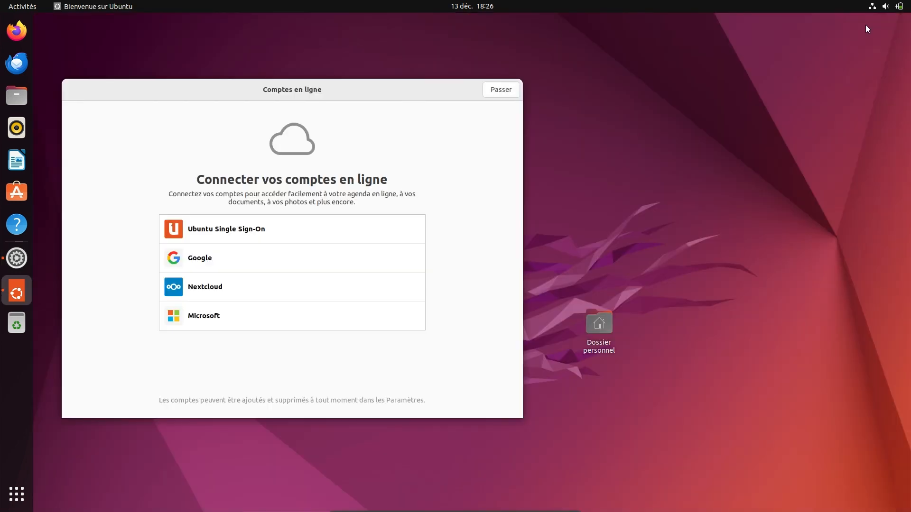
left_click_drag(350, 86, 452, 64)
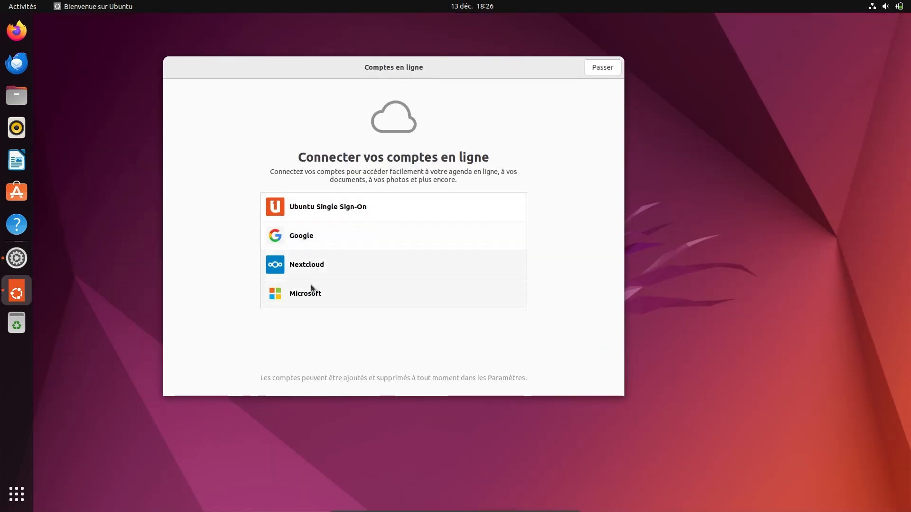
left_click(321, 293)
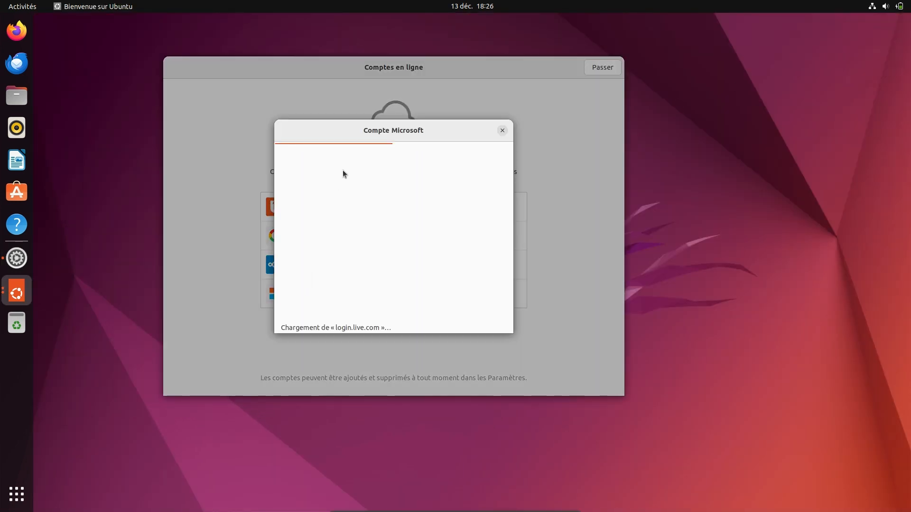
left_click_drag(394, 131, 404, 123)
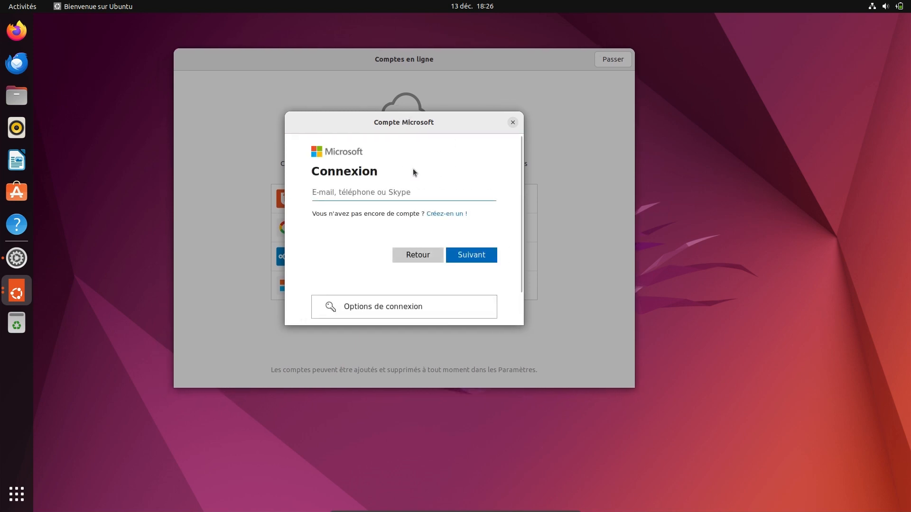
left_click(512, 122)
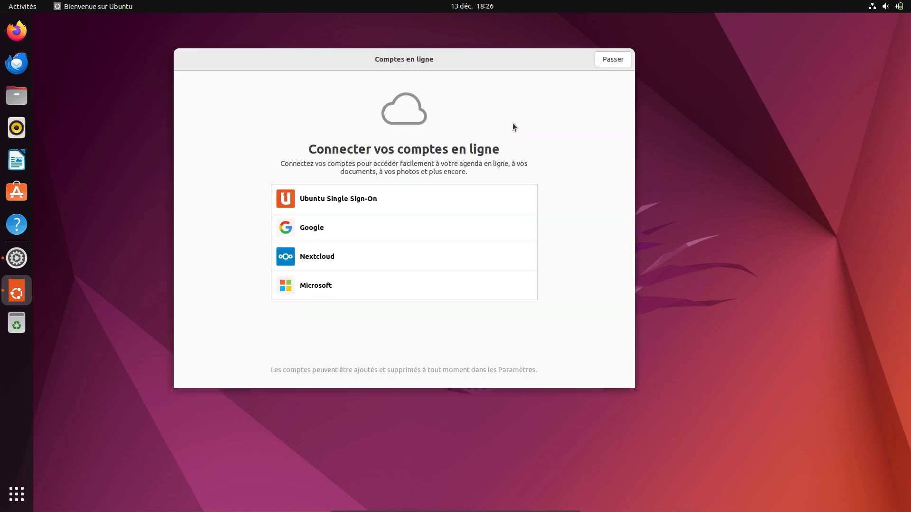
Go through the welcome assistant, skipping online accounts and Ubuntu Pro and agreeing to send system information, and force it to quit
left_click(609, 62)
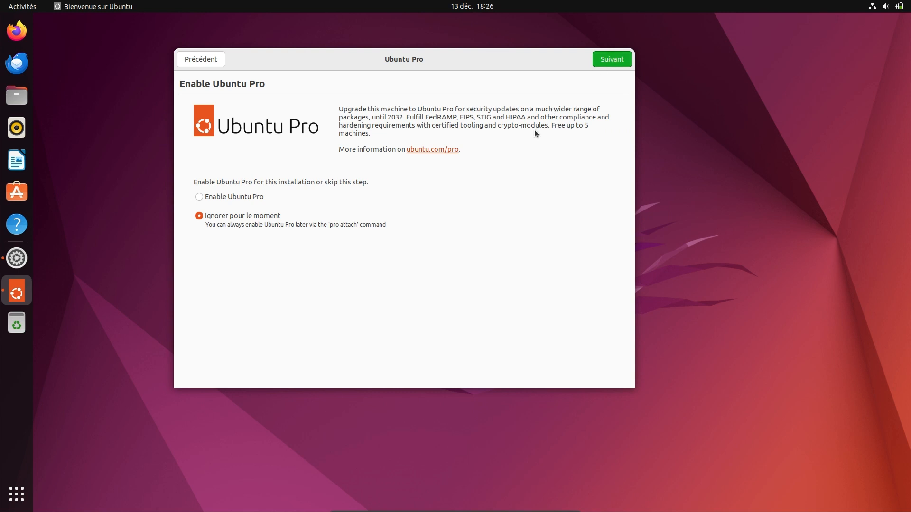
left_click(612, 59)
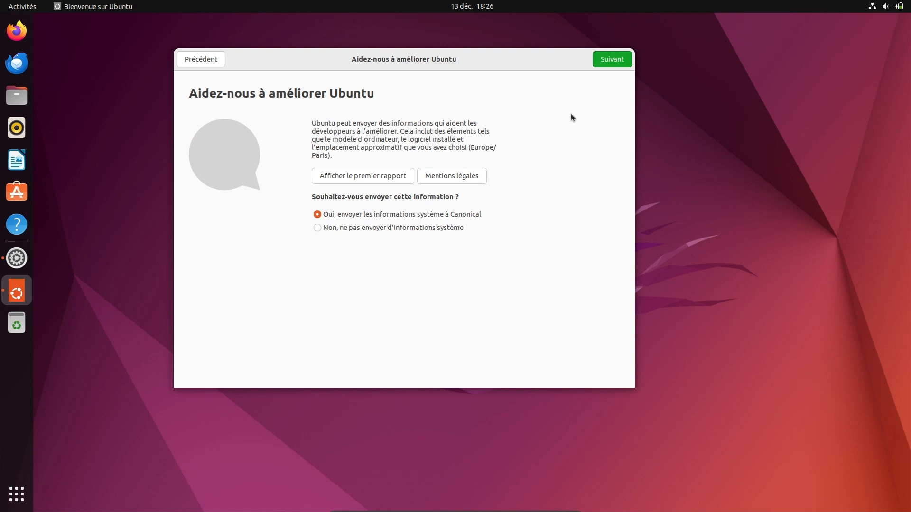
left_click(604, 61)
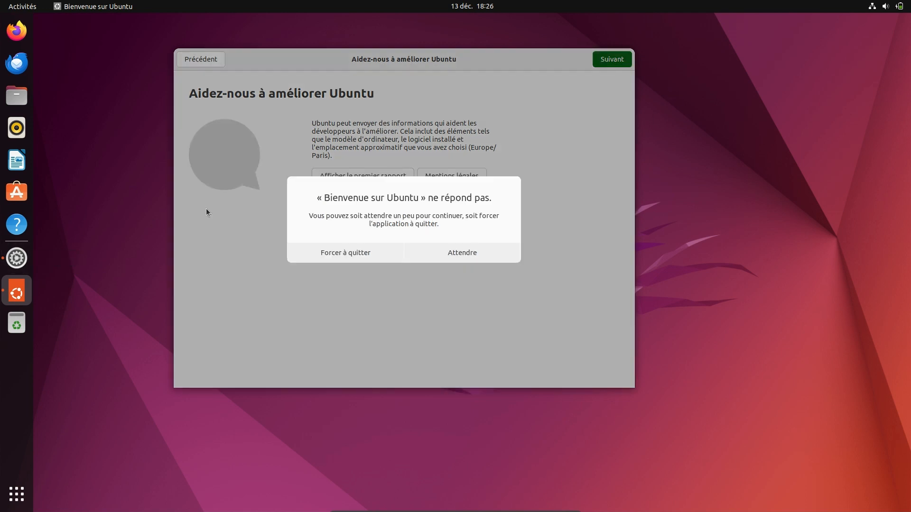
left_click(359, 251)
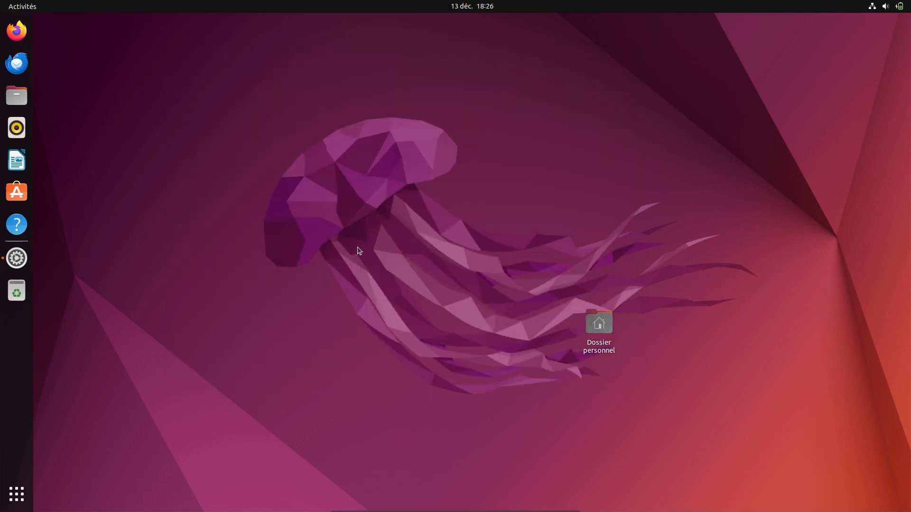
left_click(11, 258)
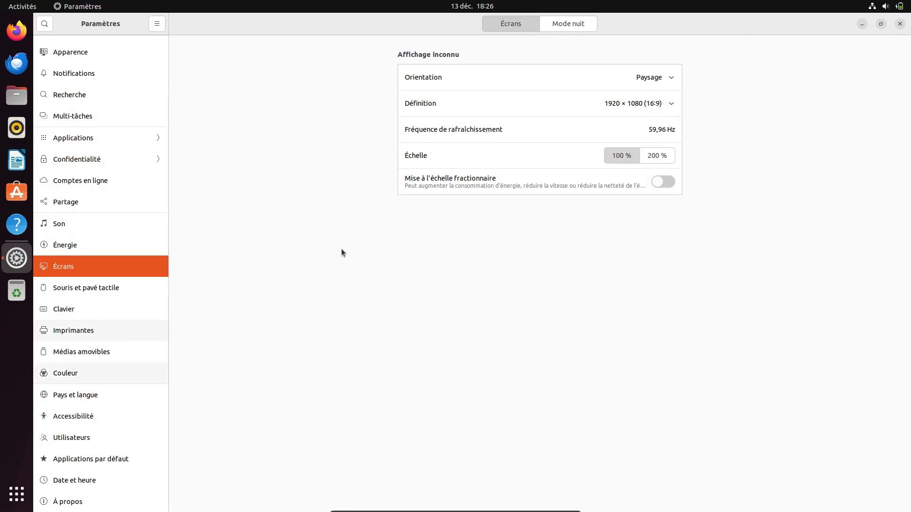
left_click(861, 25)
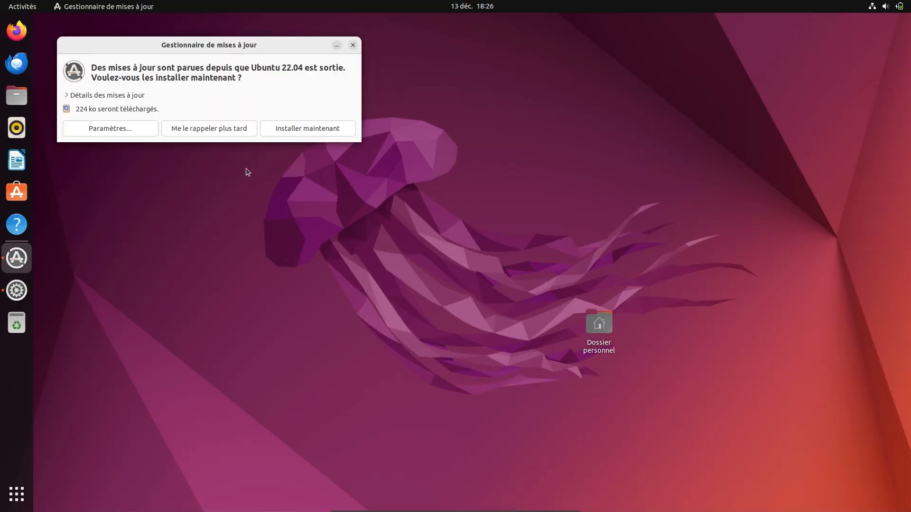